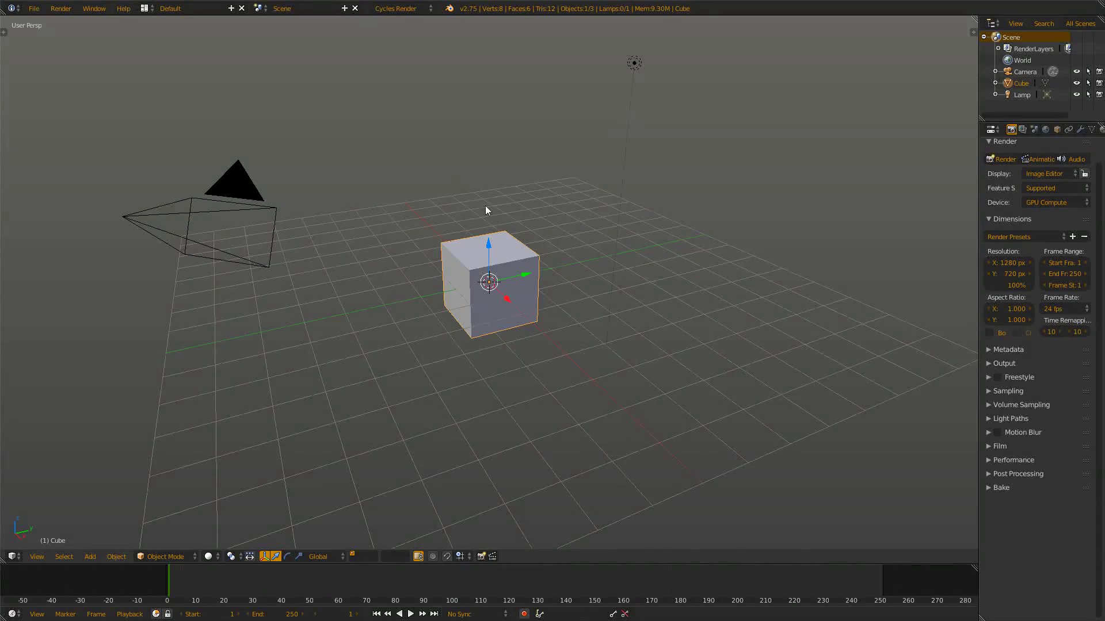
# Step: Expand the Film section of the render settings
pyautogui.moveTo(486, 206); pyautogui.dragTo(516, 249, button='middle')
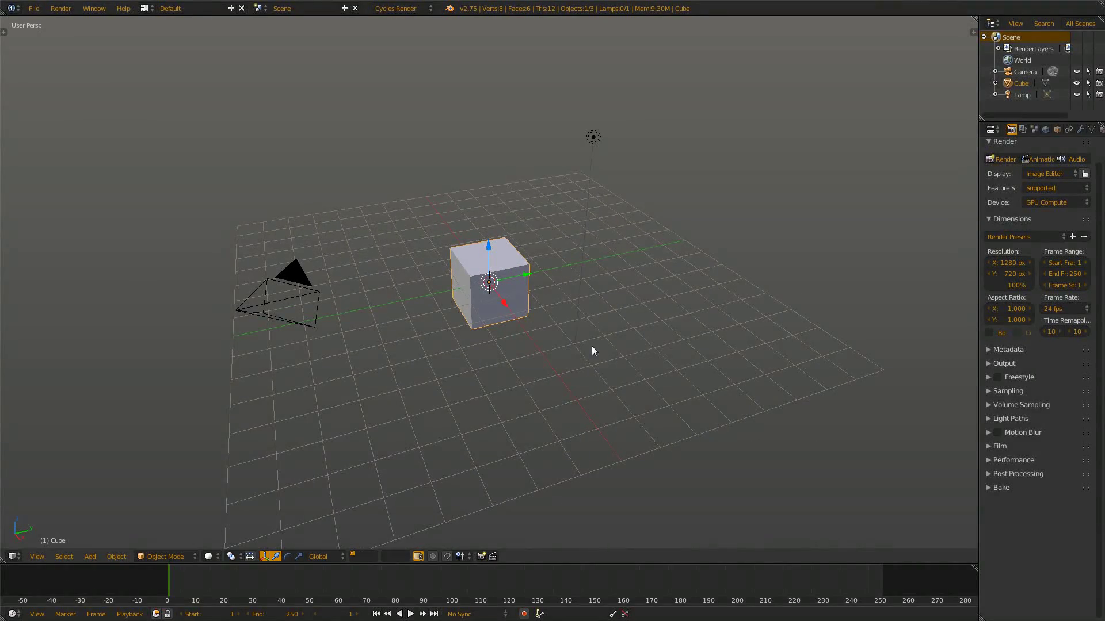
pyautogui.click(997, 446)
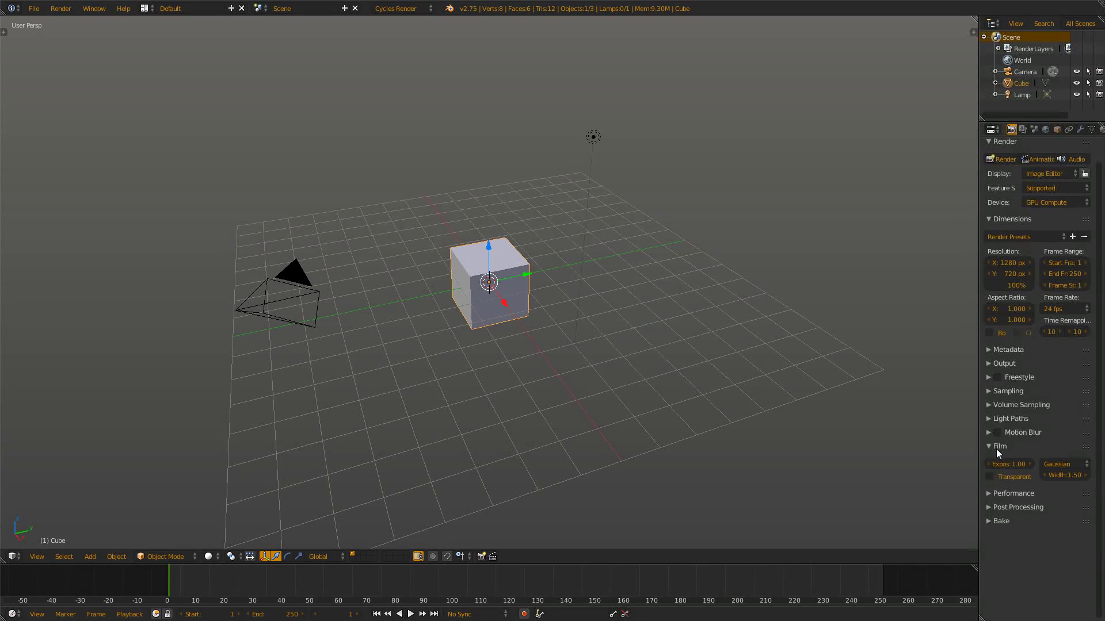
pyautogui.click(1011, 478)
# Step: Duplicate the cube four times, scattering the copies around the original
pyautogui.moveTo(599, 311); pyautogui.dragTo(554, 294, button='middle')
pyautogui.scroll(-3, 553, 293)
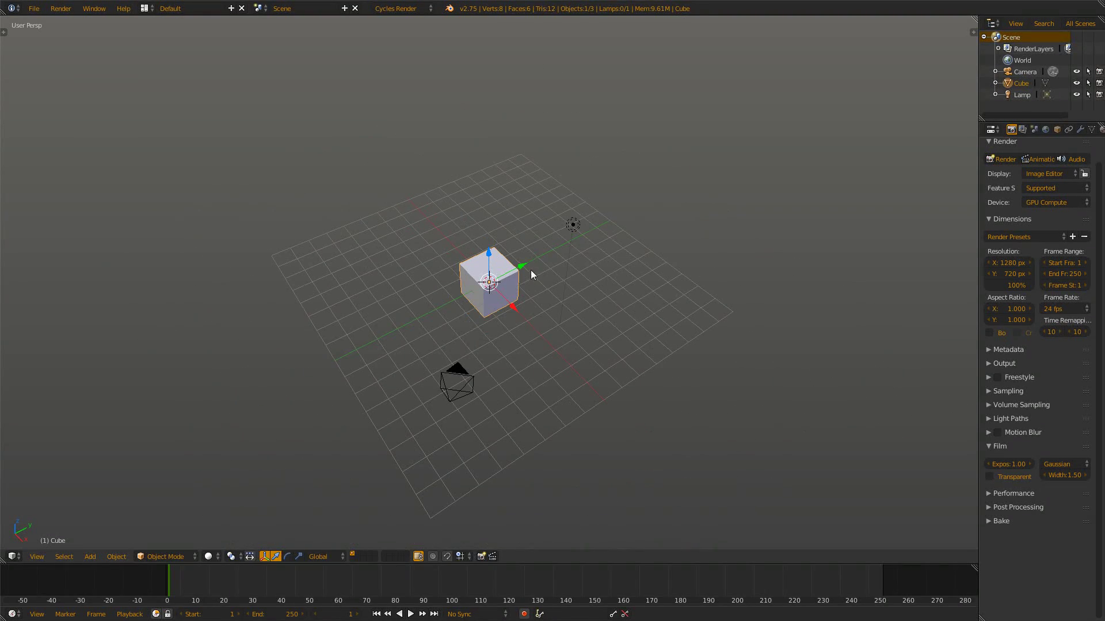
pyautogui.hotkey('shift', 'd')
pyautogui.click(407, 309)
pyautogui.hotkey('shift', 'd')
pyautogui.click(603, 344)
pyautogui.moveTo(602, 345); pyautogui.dragTo(575, 311, button='middle')
pyautogui.hotkey('shift', 'd')
pyautogui.click(491, 353)
pyautogui.hotkey('shift', 'd')
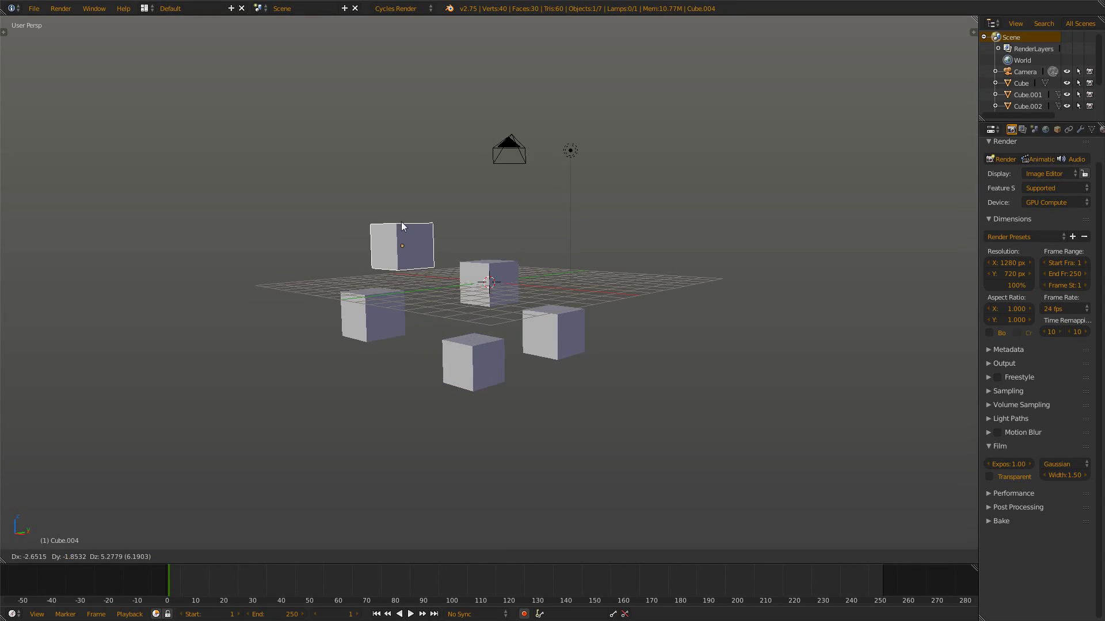
pyautogui.click(404, 230)
# Step: Add four more cube duplicates at varied positions and heights to fill out the group
pyautogui.moveTo(403, 230); pyautogui.dragTo(420, 248, button='middle')
pyautogui.press('g')
pyautogui.click(579, 251)
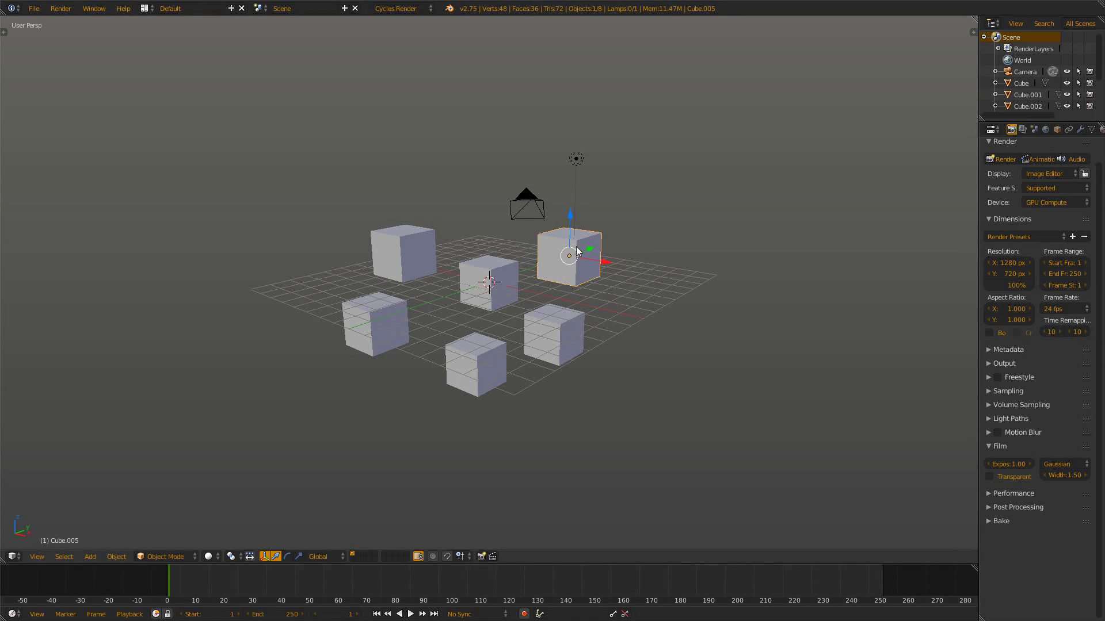
pyautogui.moveTo(578, 251); pyautogui.dragTo(671, 329, button='middle')
pyautogui.hotkey('shift', 'd')
pyautogui.click(363, 351)
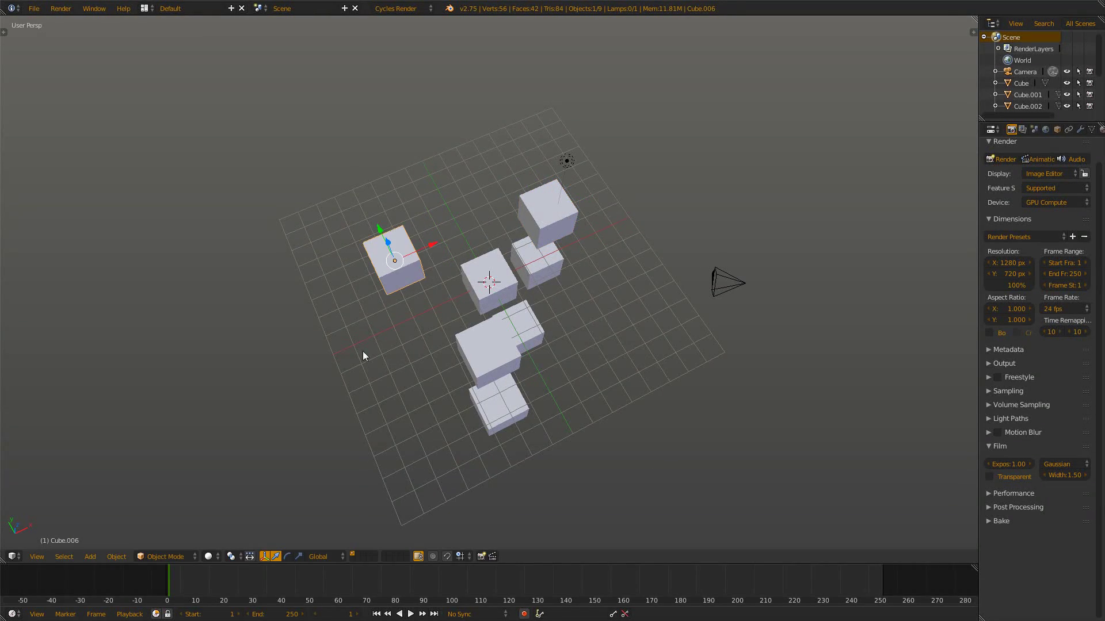
pyautogui.moveTo(362, 351); pyautogui.dragTo(431, 267, button='middle')
pyautogui.hotkey('shift', 'd')
pyautogui.click(449, 362)
pyautogui.moveTo(449, 363); pyautogui.dragTo(518, 402, button='middle')
pyautogui.hotkey('shift', 'd')
pyautogui.click(454, 429)
# Step: From the camera view, move the camera back along its local Z axis to bring all the cubes into the frame
pyautogui.moveTo(526, 323); pyautogui.dragTo(259, 277, button='middle')
pyautogui.press('KP_0')
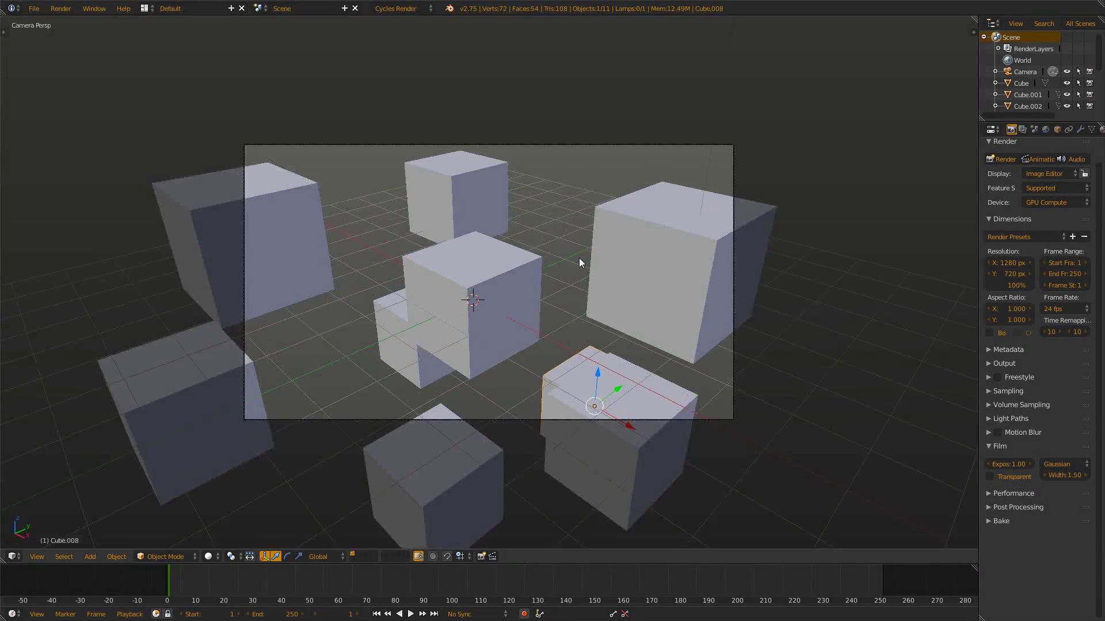
pyautogui.rightClick(557, 144)
pyautogui.press('g')
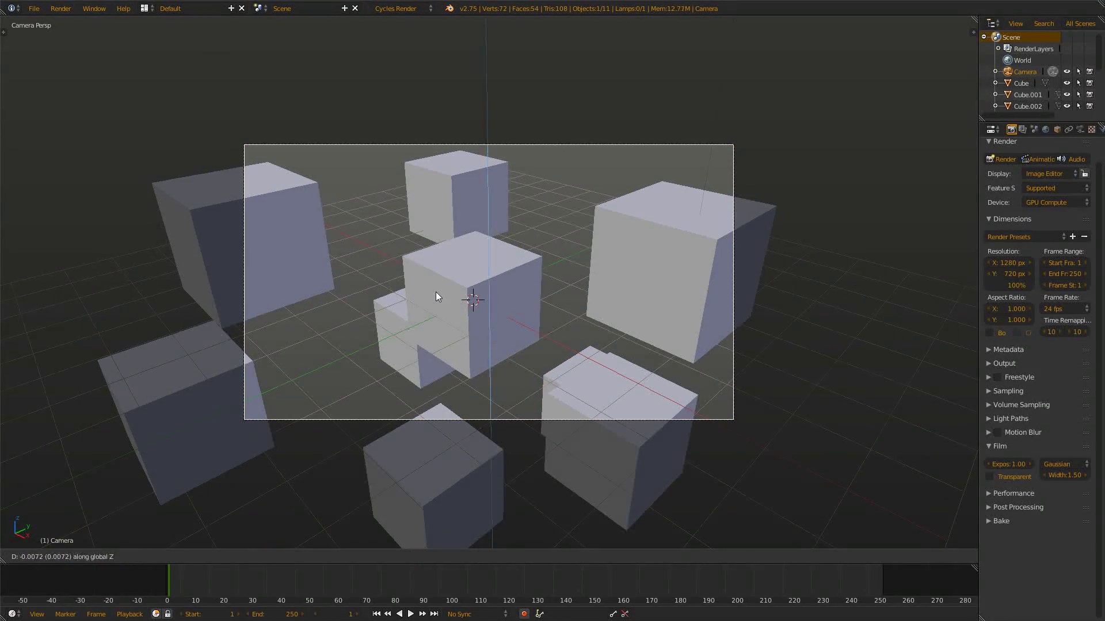
pyautogui.press('z')
pyautogui.press('z')
pyautogui.press('z')
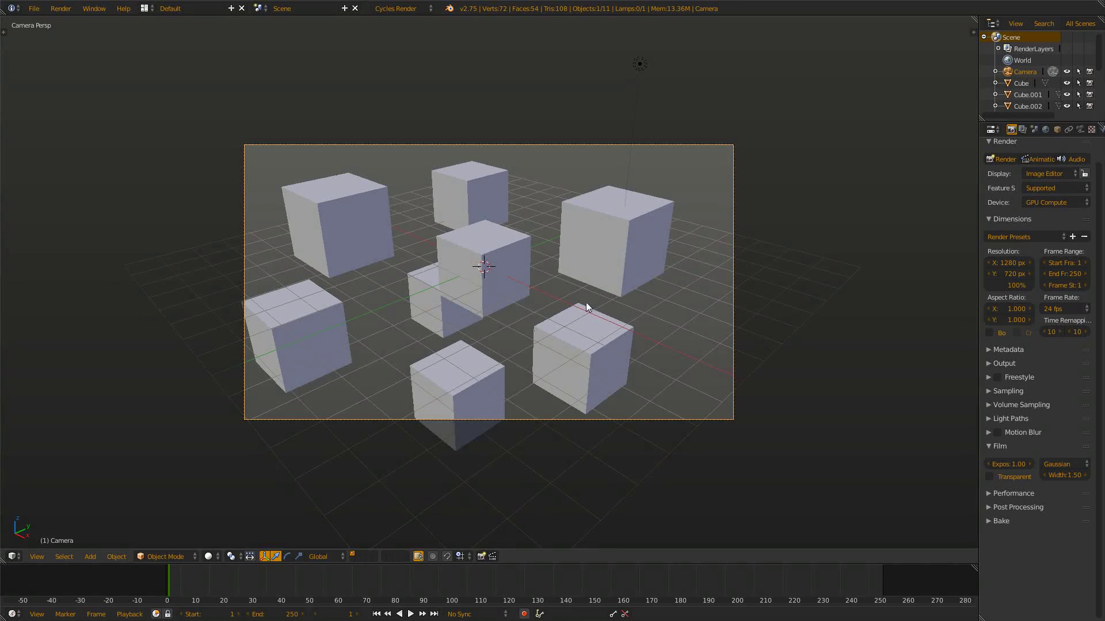
pyautogui.click(537, 309)
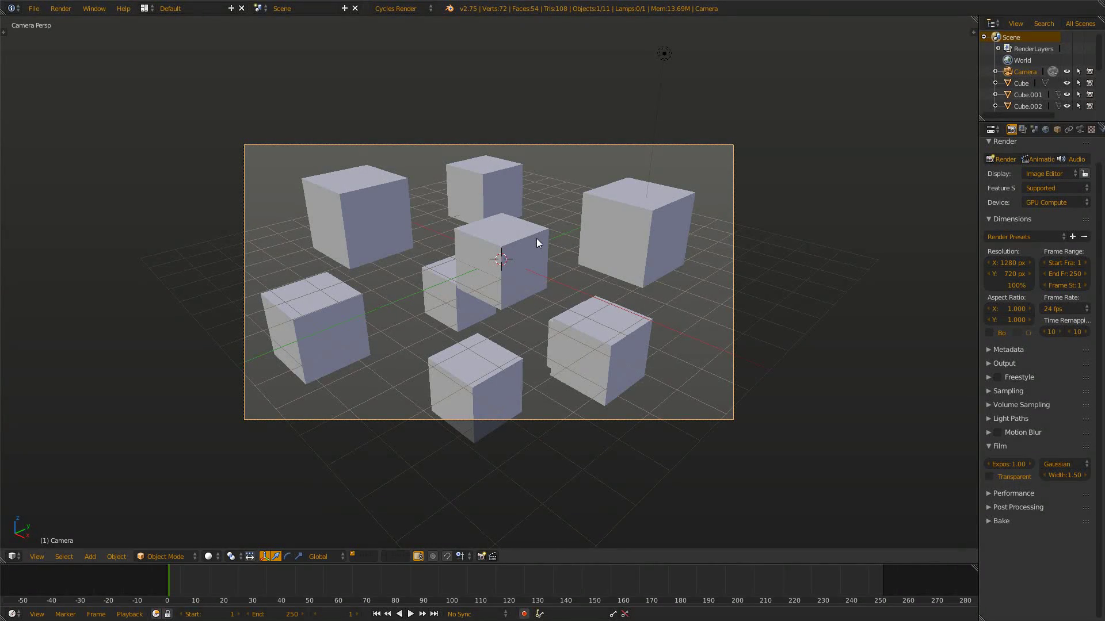
# Step: Move Cube.002 clear of the cube it overlaps in the camera view, and check the scene in rendered shading
pyautogui.rightClick(626, 346)
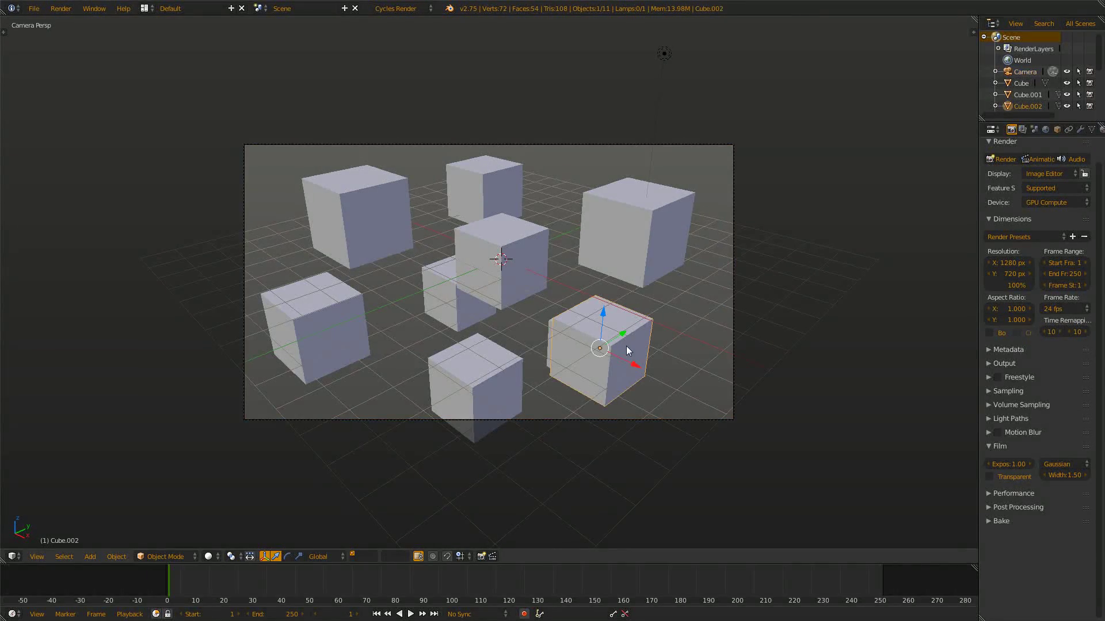
pyautogui.press('g')
pyautogui.click(700, 351)
pyautogui.scroll(2, 655, 287)
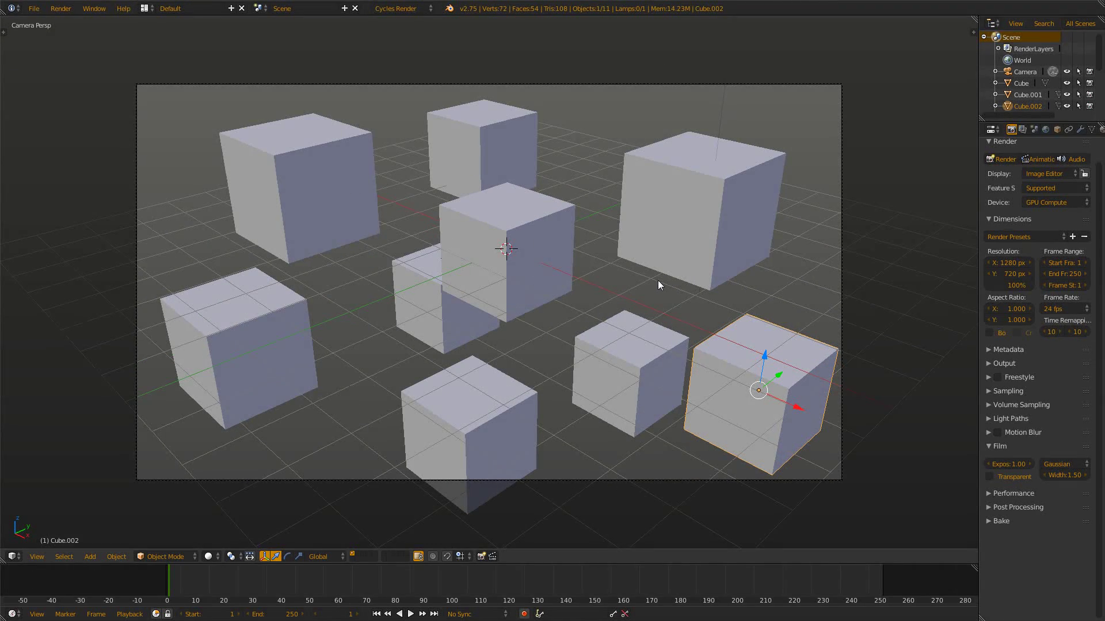
pyautogui.hotkey('shift', 'z')
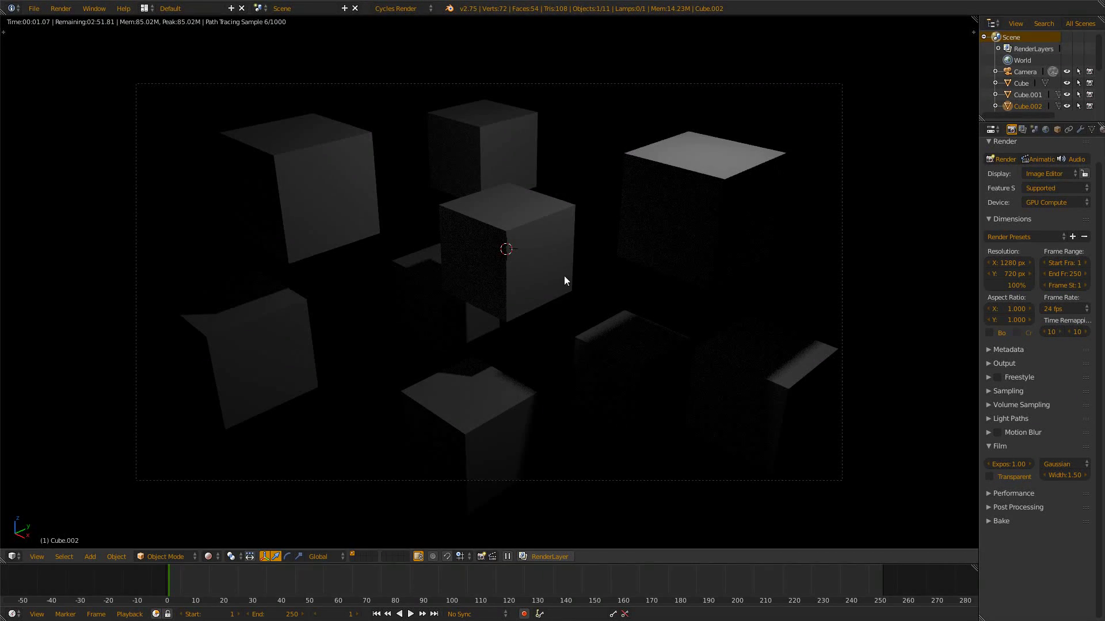
pyautogui.hotkey('shift', 'z')
# Step: Set the world surface color to an Environment Texture using the Brooklyn panorama ending in nks_tmap.jpg from the hdri folder
pyautogui.click(1045, 130)
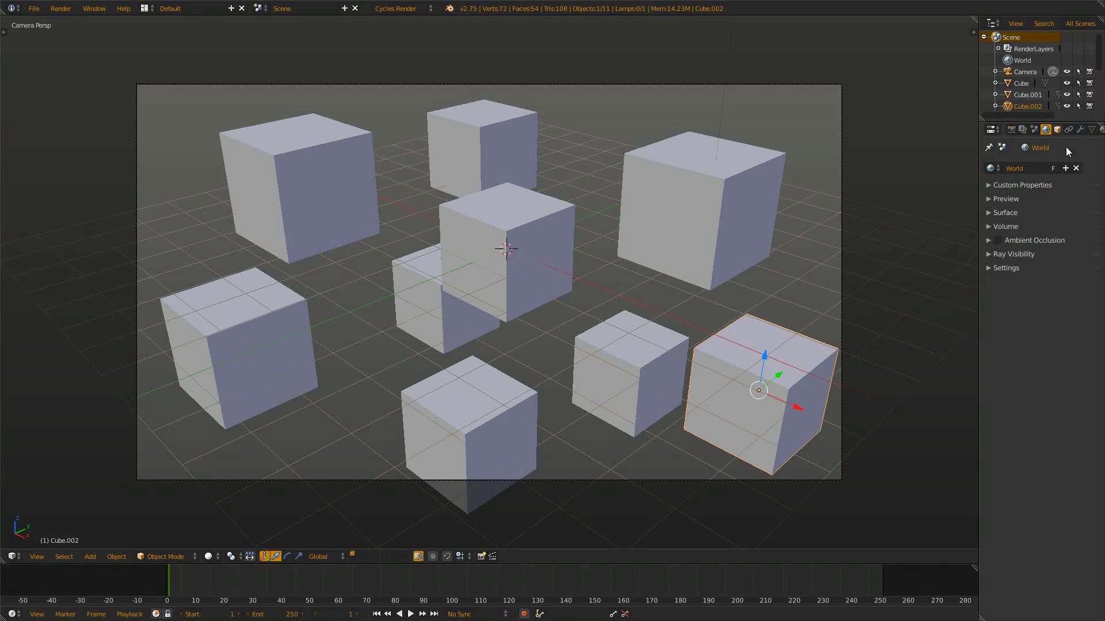
pyautogui.click(1009, 216)
pyautogui.click(1093, 251)
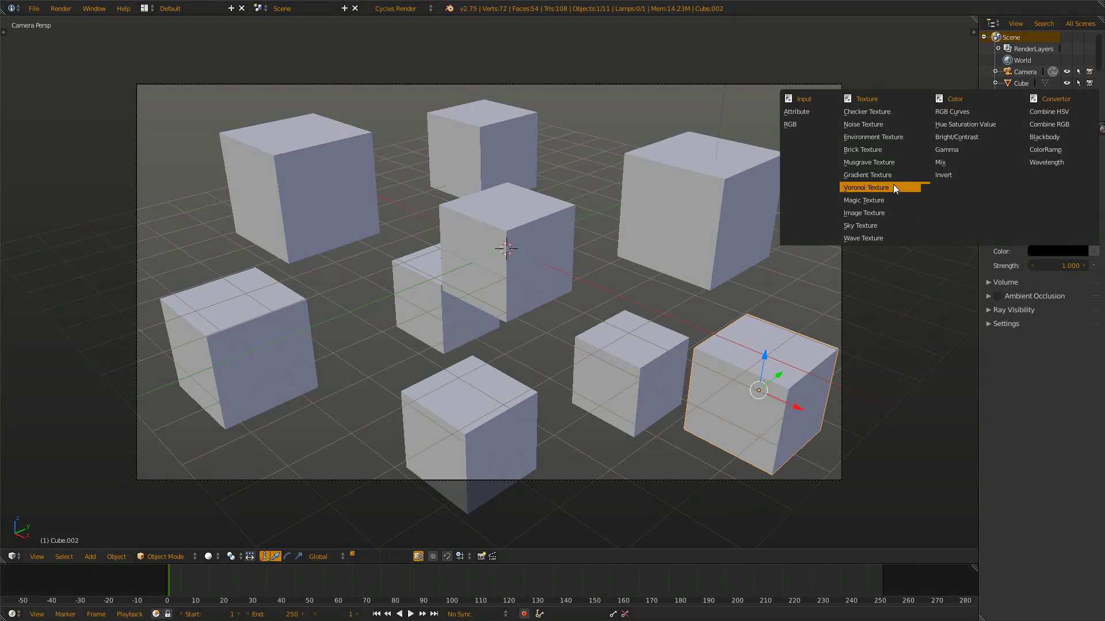
pyautogui.click(890, 137)
pyautogui.click(1071, 269)
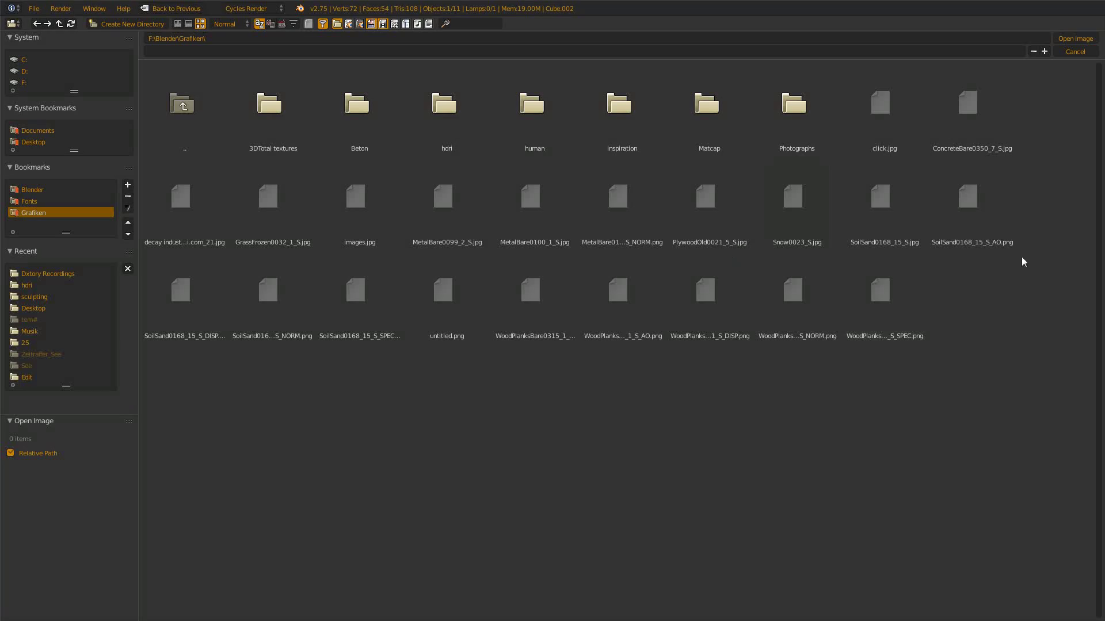
pyautogui.click(464, 111)
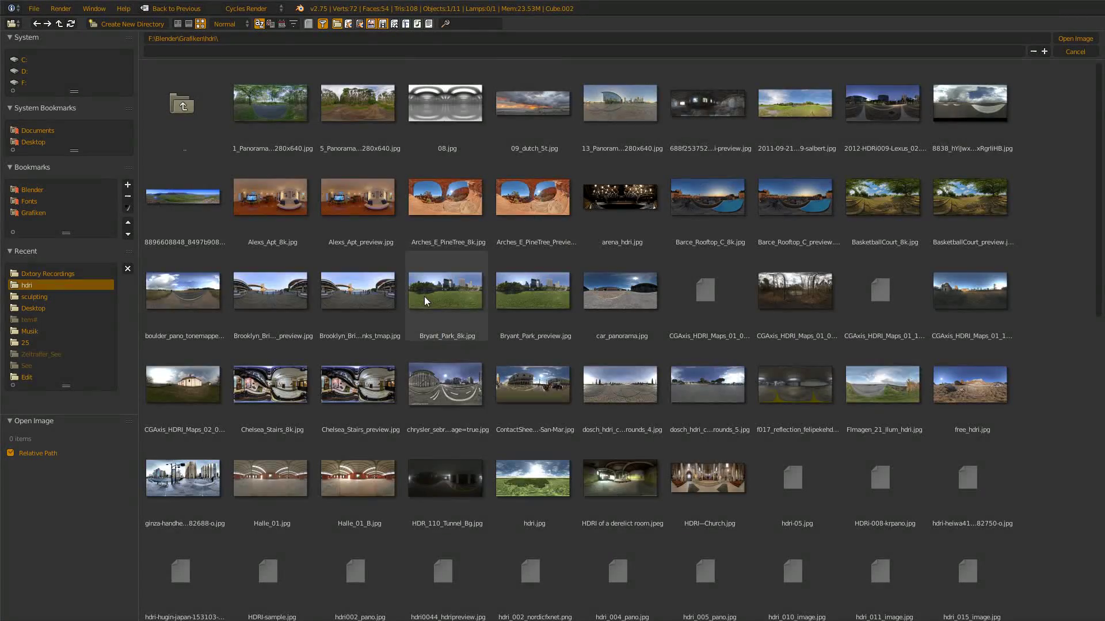
pyautogui.doubleClick(360, 293)
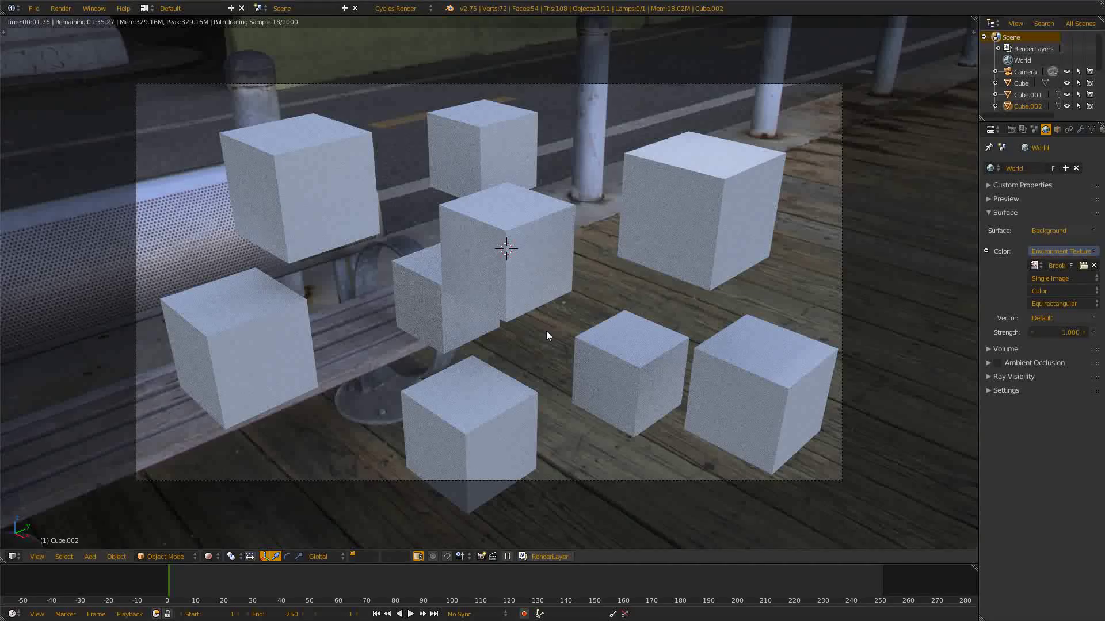
# Step: Make the film background transparent and render the image
pyautogui.click(1011, 129)
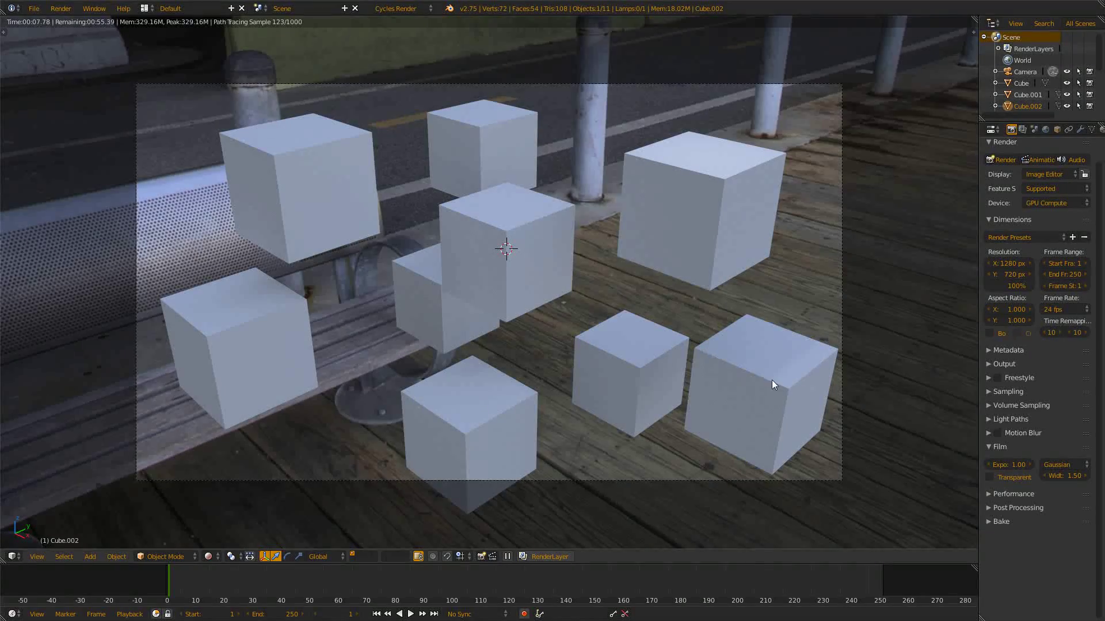
pyautogui.click(1003, 476)
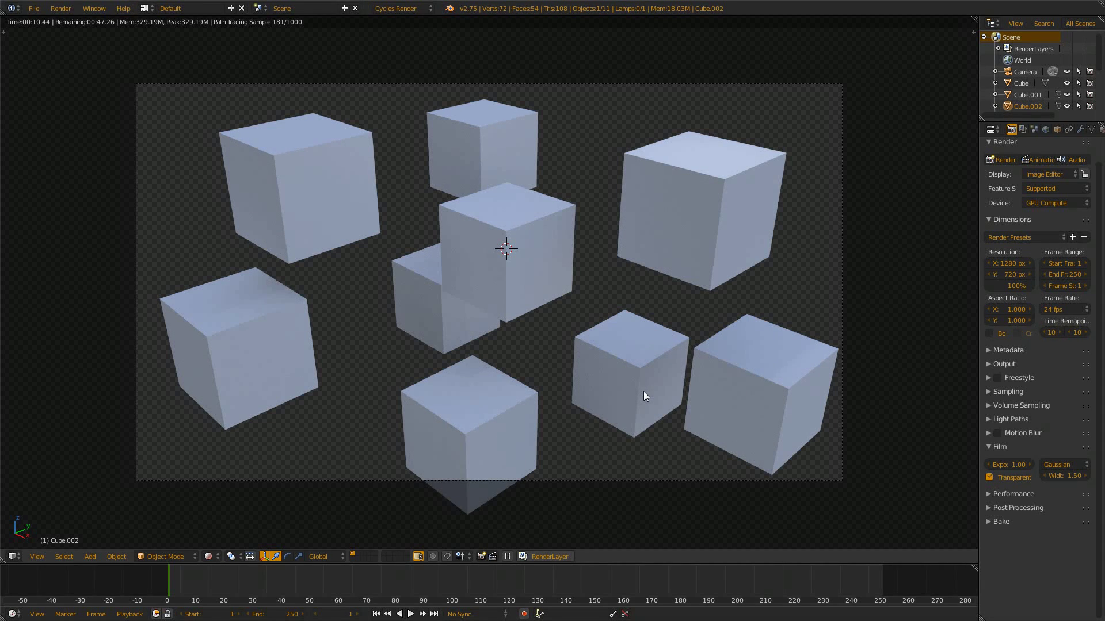
pyautogui.press('F12')
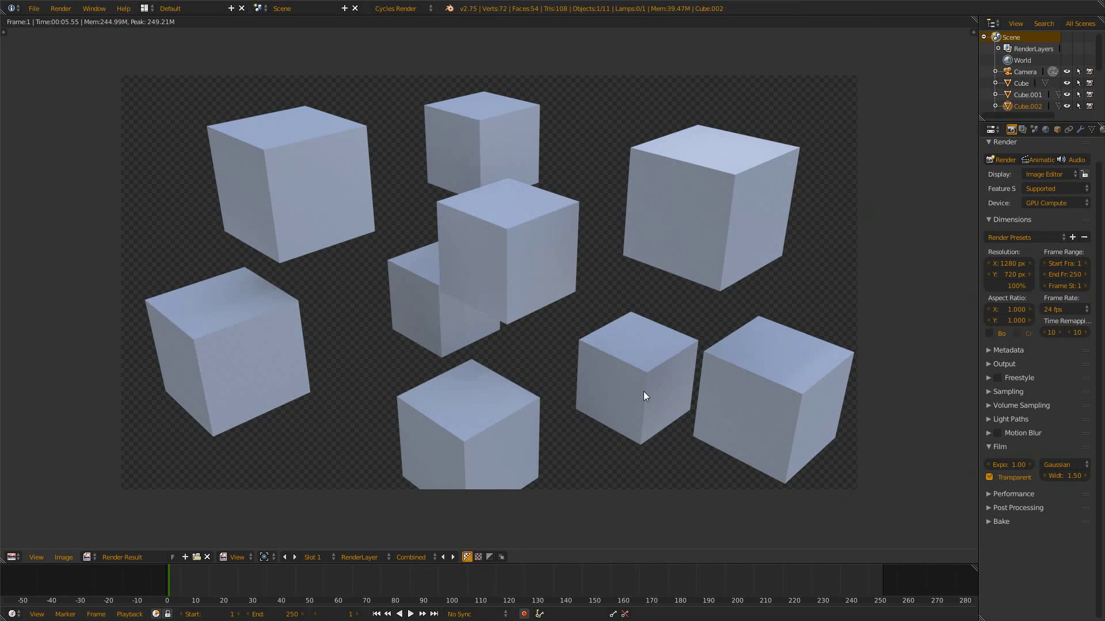
# Step: Switch to the compositing node editor and enable Use Nodes and Backdrop
pyautogui.hotkey('shift', 'F3')
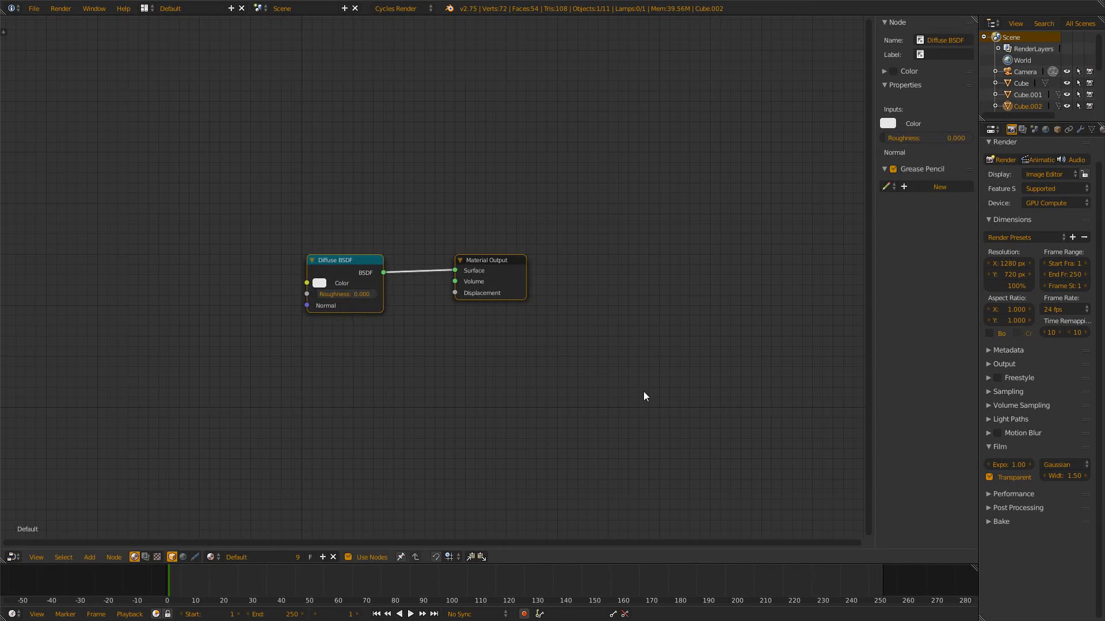
pyautogui.click(145, 557)
pyautogui.click(173, 557)
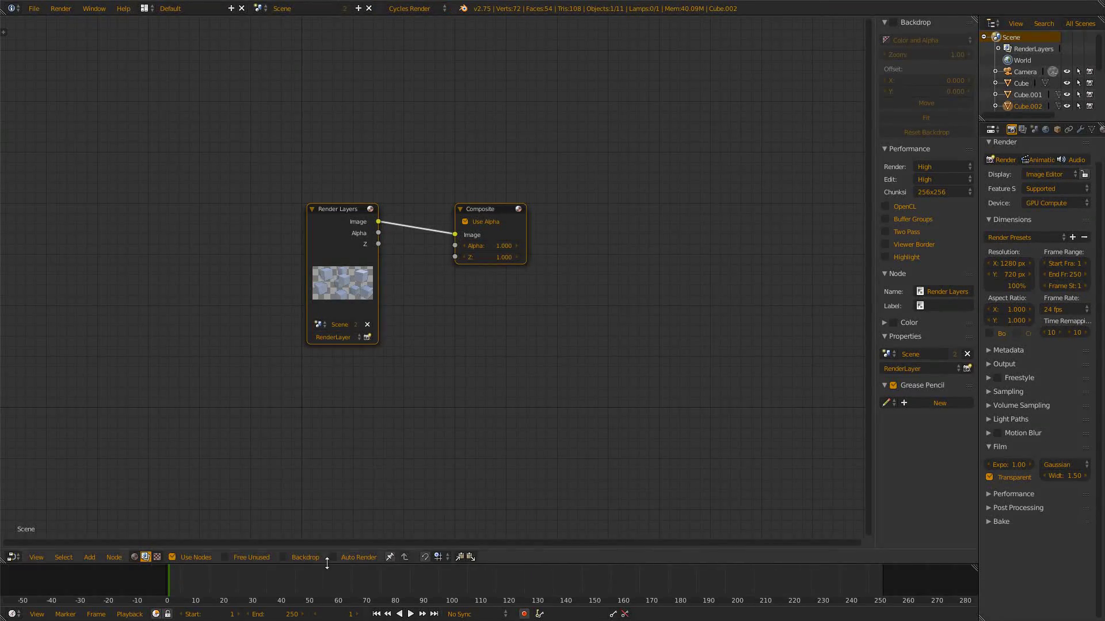
pyautogui.click(298, 561)
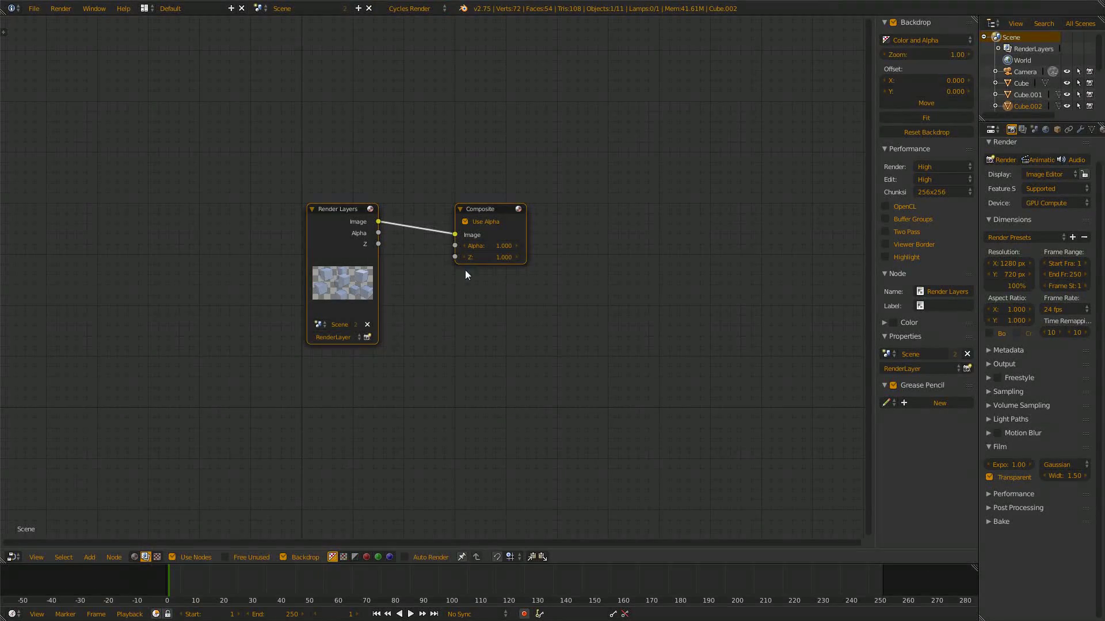
# Step: Move the Render Layers node far from Composite, and connect a Viewer node to its Image output, placed below Composite
pyautogui.moveTo(342, 269); pyautogui.dragTo(201, 242)
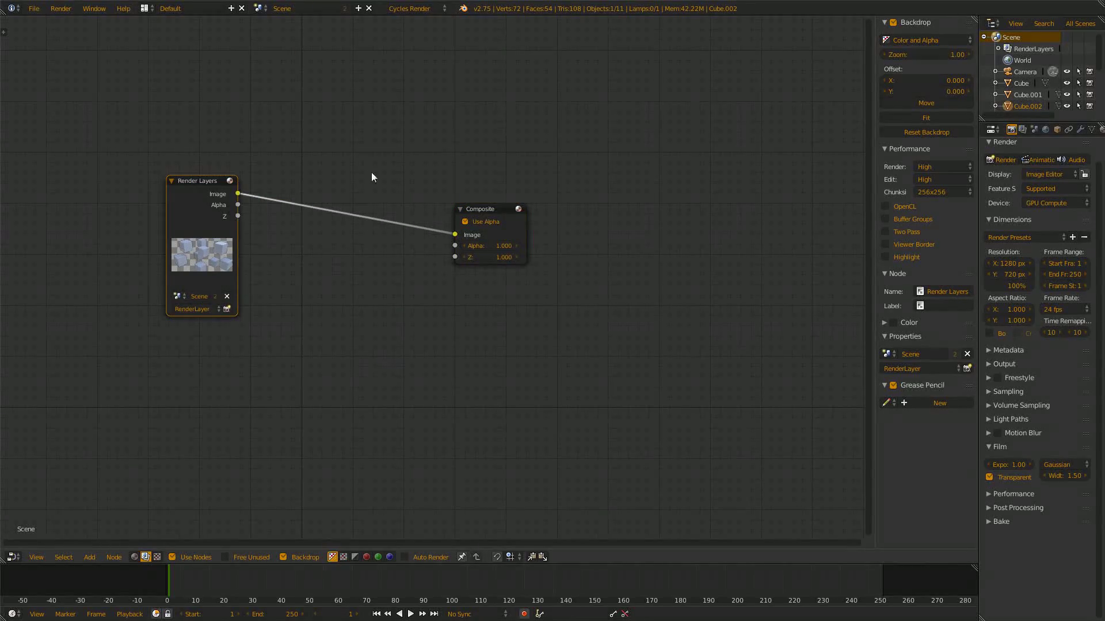
pyautogui.moveTo(371, 177); pyautogui.dragTo(460, 320, button='middle')
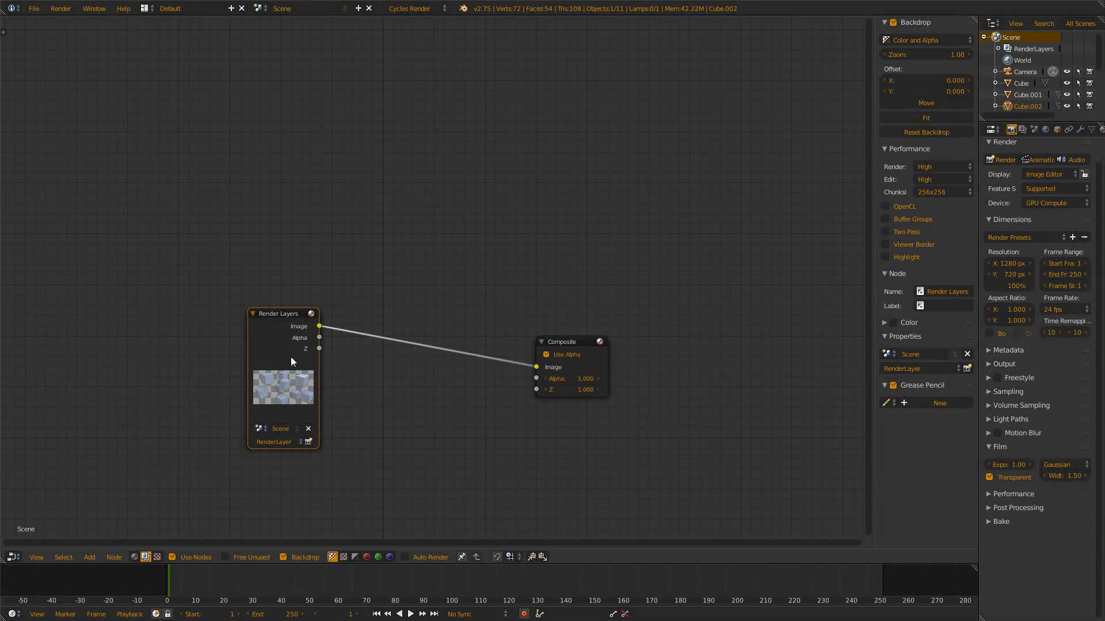
pyautogui.moveTo(291, 357); pyautogui.dragTo(210, 244)
pyautogui.moveTo(263, 290); pyautogui.dragTo(394, 187, button='middle')
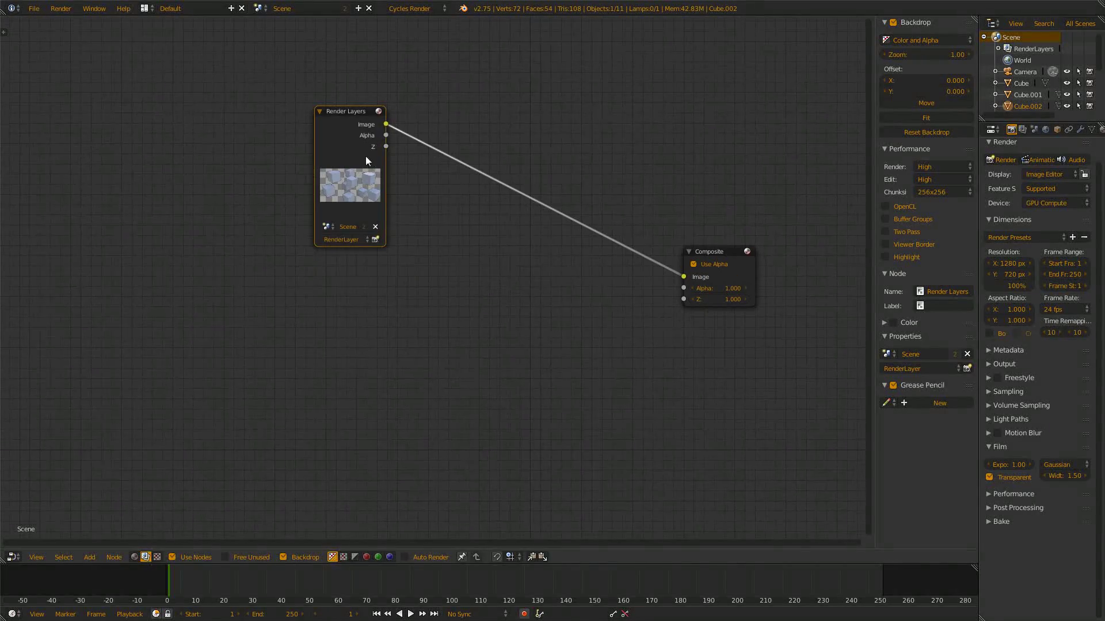
pyautogui.moveTo(345, 176); pyautogui.dragTo(191, 201)
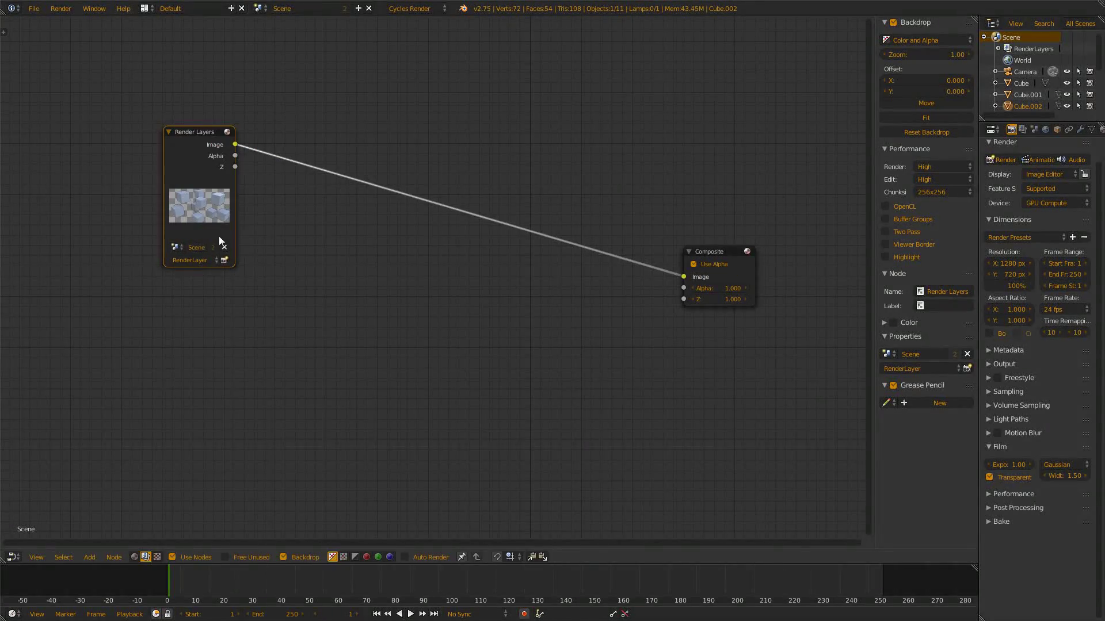
pyautogui.keyDown('ctrl'); pyautogui.keyDown('shift'); pyautogui.click(211, 167); pyautogui.keyUp('shift'); pyautogui.keyUp('ctrl')
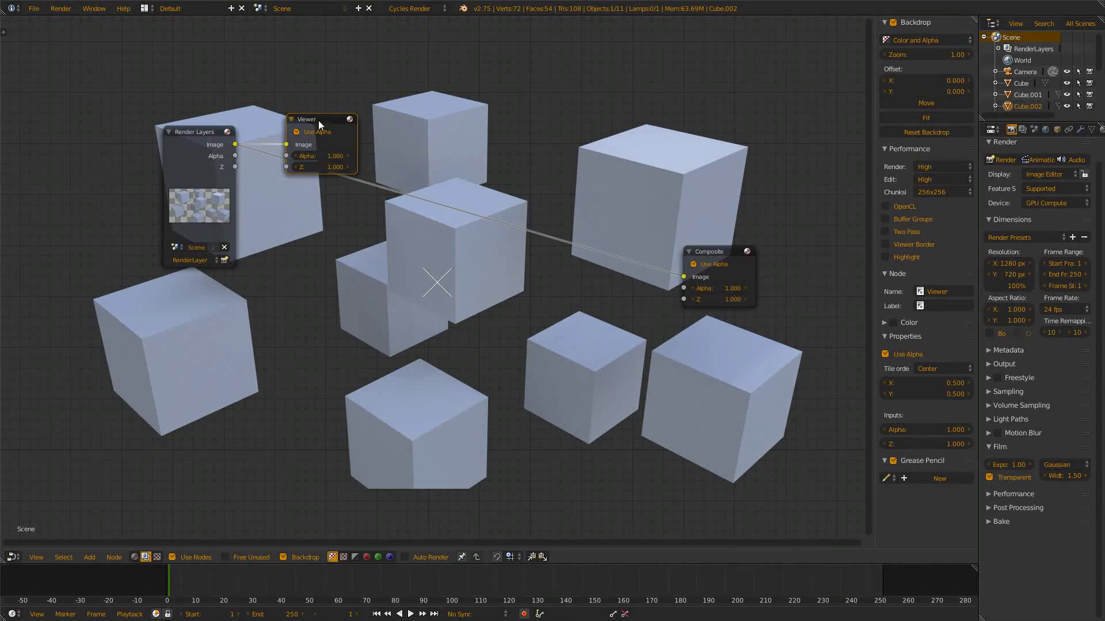
pyautogui.moveTo(319, 120); pyautogui.dragTo(725, 331)
# Step: Preview the Alpha and Z outputs of Render Layers in the backdrop, and return the viewer to the Image output
pyautogui.scroll(1, 436, 236)
pyautogui.moveTo(436, 237); pyautogui.dragTo(448, 413, button='middle')
pyautogui.scroll(5, 381, 306)
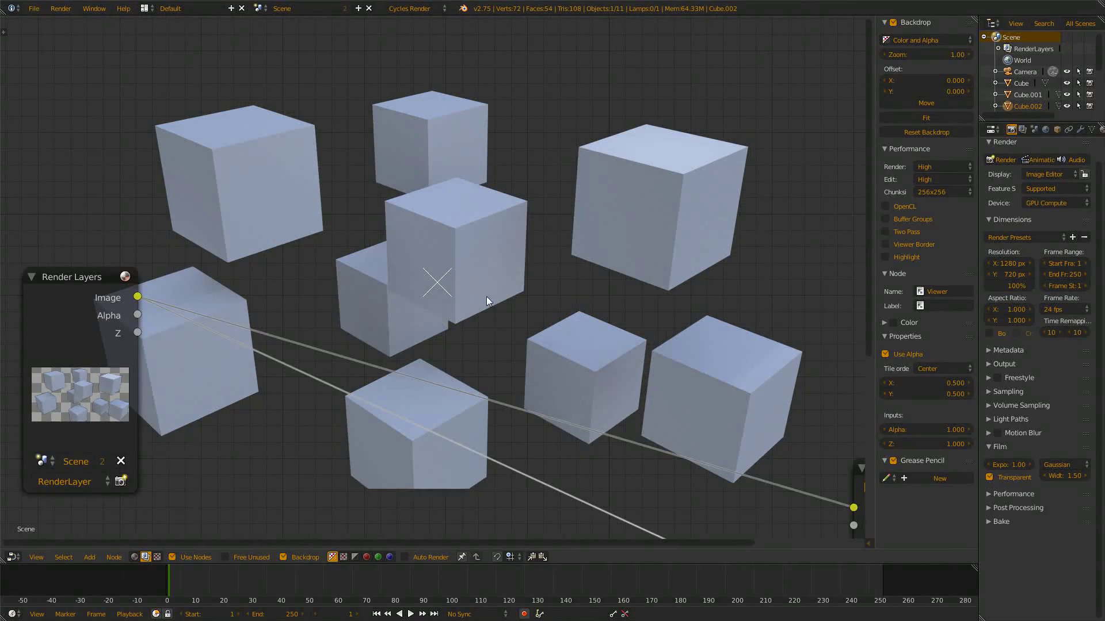
pyautogui.moveTo(20, 274); pyautogui.dragTo(166, 117, button='middle')
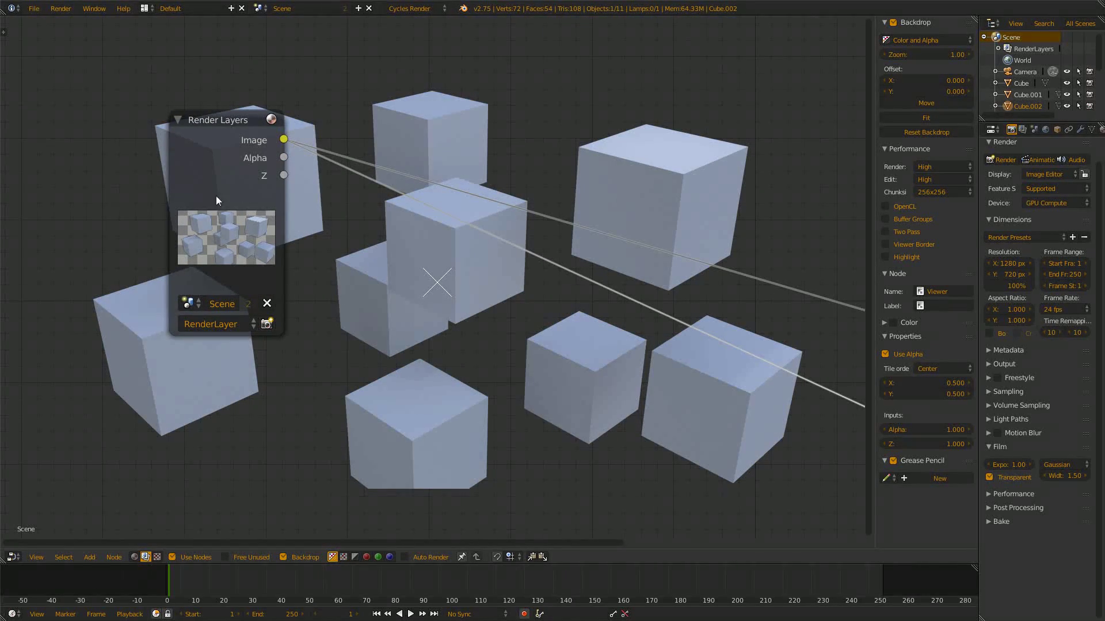
pyautogui.keyDown('ctrl'); pyautogui.keyDown('shift'); pyautogui.click(248, 227); pyautogui.keyUp('shift'); pyautogui.keyUp('ctrl')
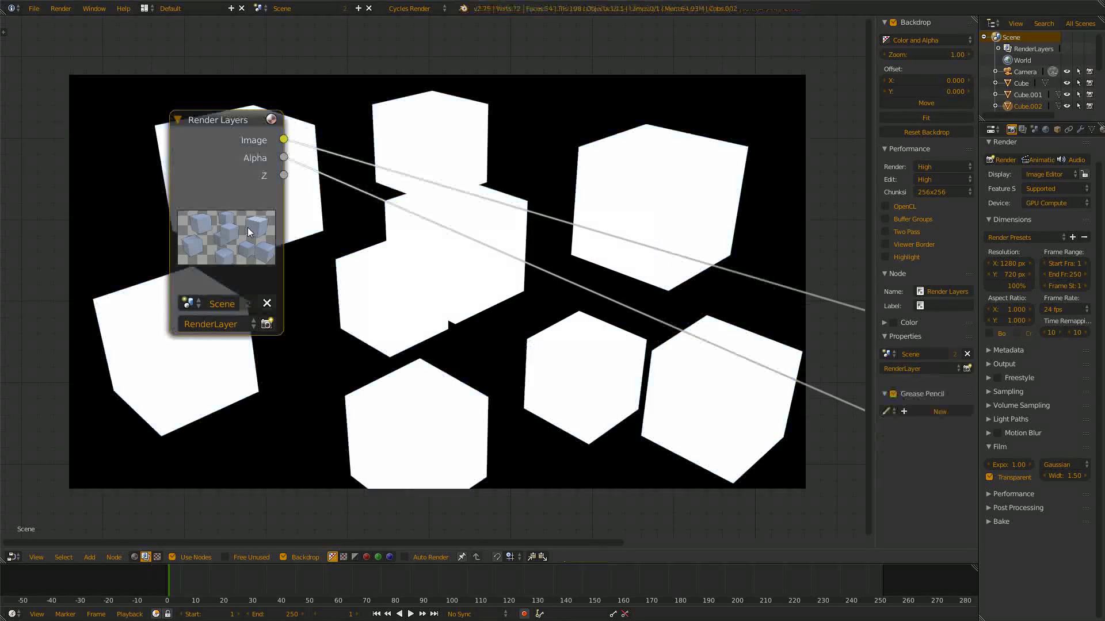
pyautogui.keyDown('ctrl'); pyautogui.keyDown('shift'); pyautogui.click(240, 188); pyautogui.keyUp('shift'); pyautogui.keyUp('ctrl')
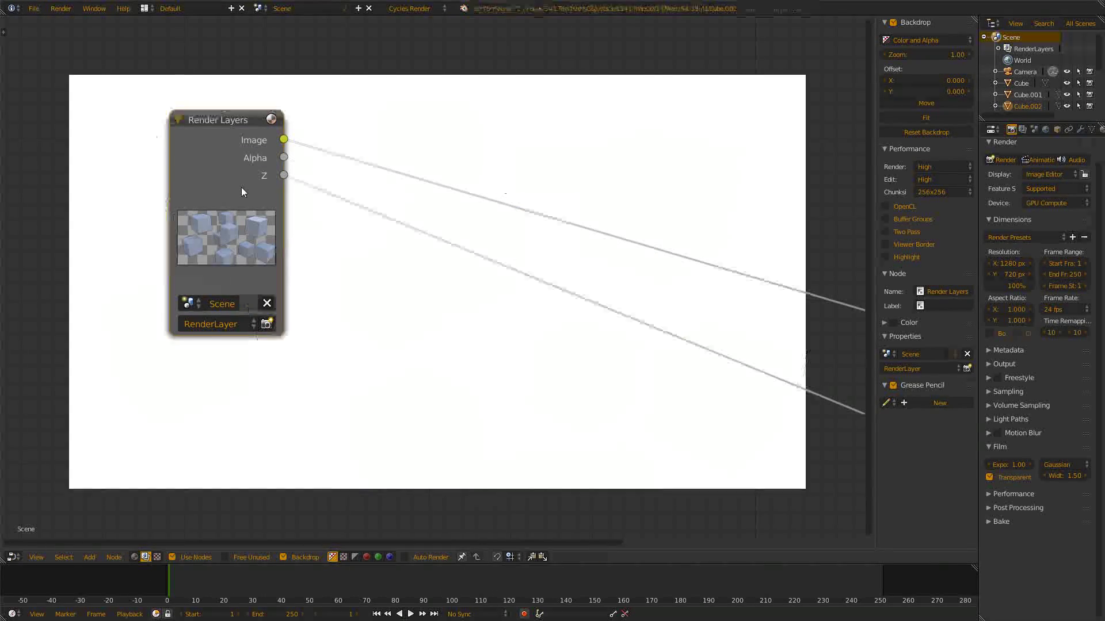
pyautogui.scroll(-6, 564, 332)
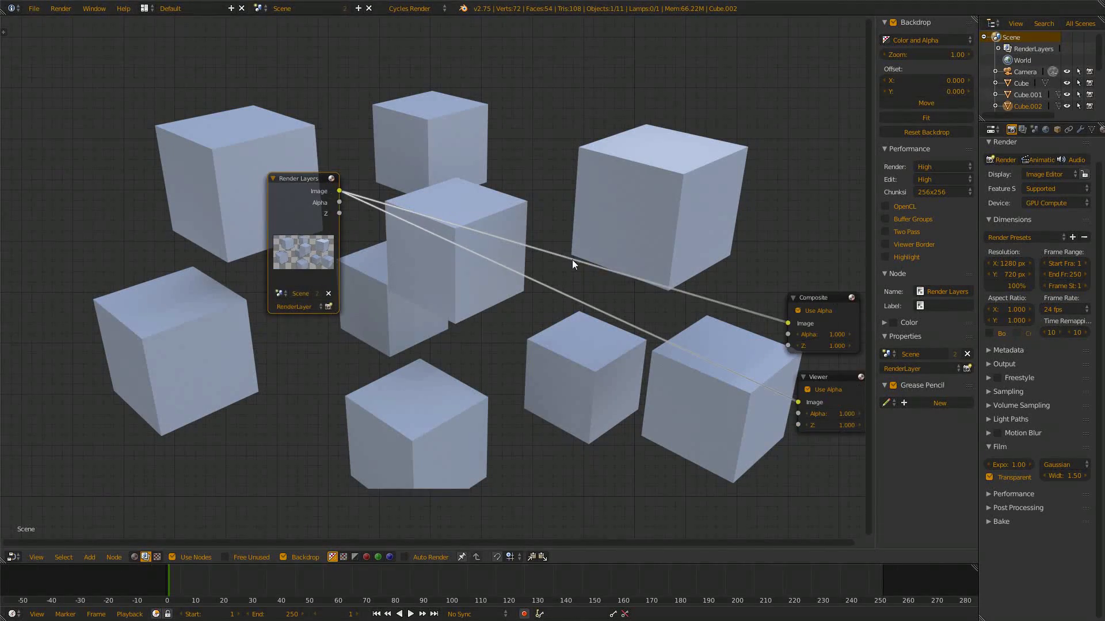
pyautogui.moveTo(623, 293); pyautogui.dragTo(502, 340, button='middle')
pyautogui.scroll(1, 297, 427)
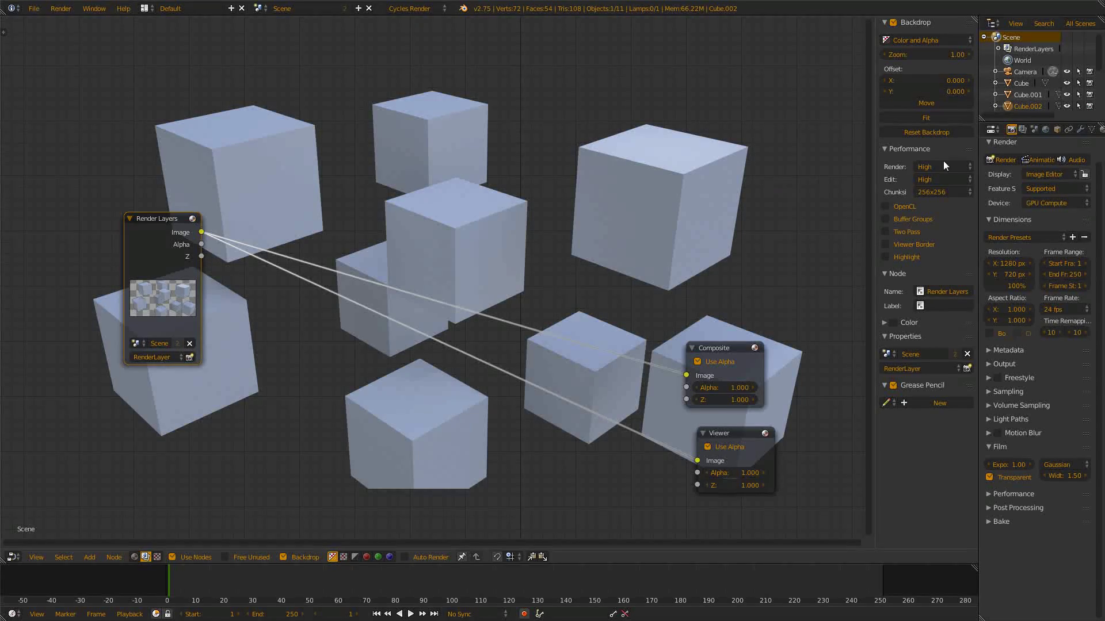
# Step: Enable the Environment pass for the render layer and render the image again
pyautogui.click(1022, 130)
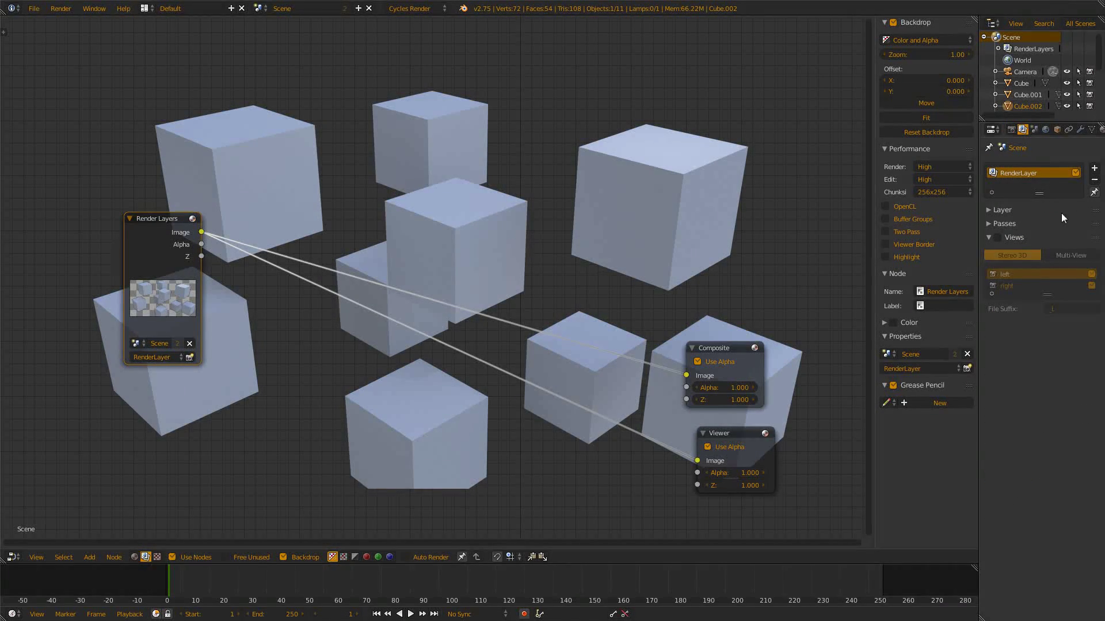
pyautogui.click(1030, 236)
pyautogui.click(1007, 223)
pyautogui.scroll(1, 545, 350)
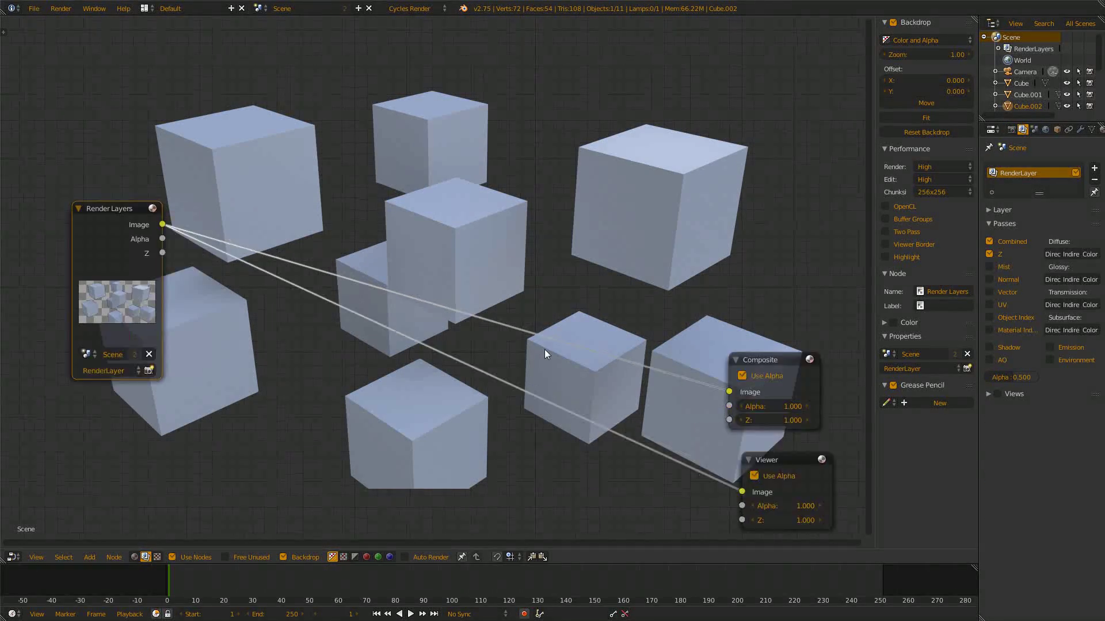
pyautogui.scroll(1, 544, 350)
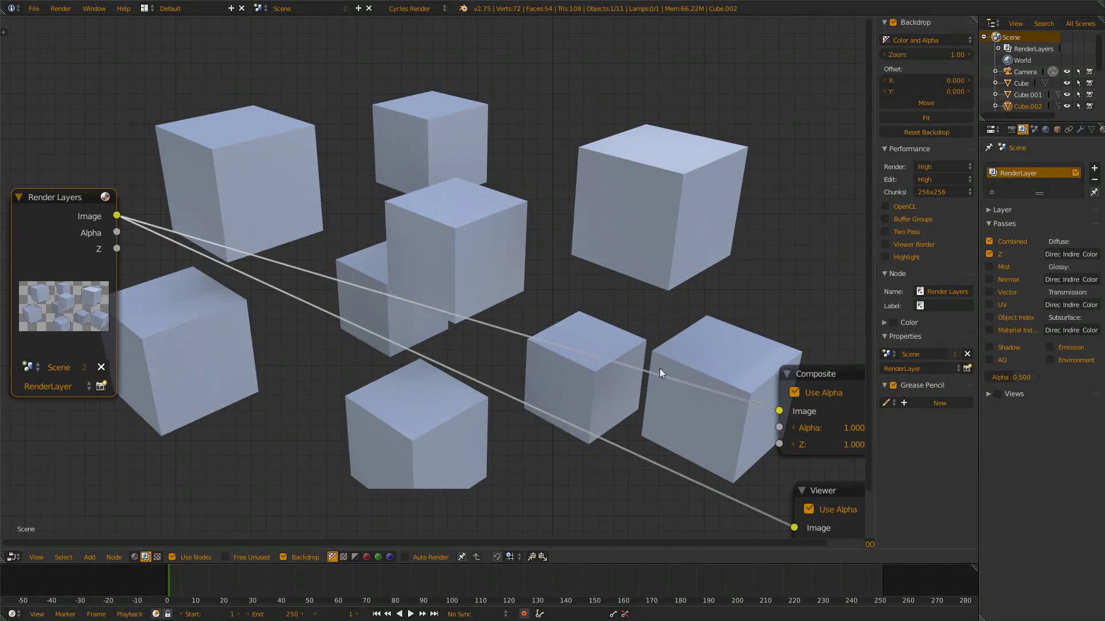
pyautogui.click(1072, 360)
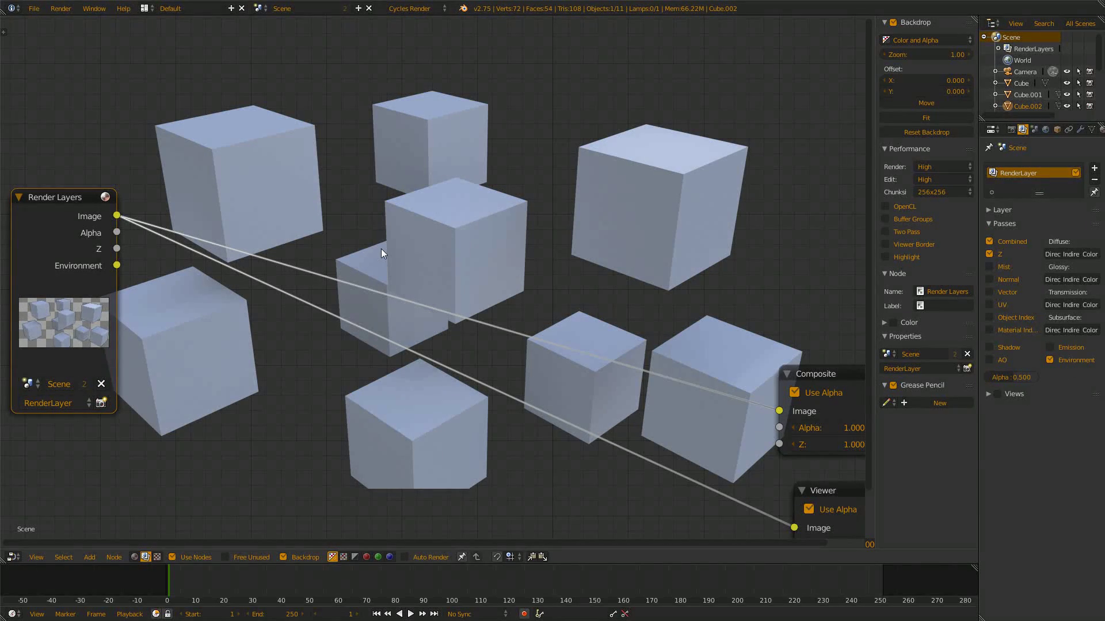
pyautogui.press('F12')
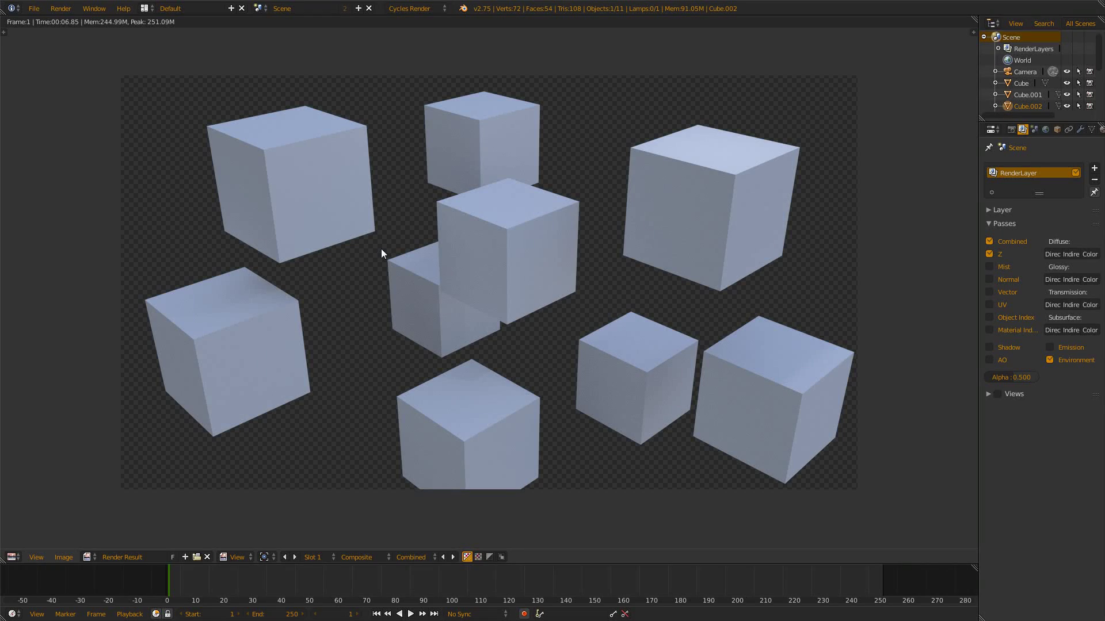
pyautogui.press('Escape')
# Step: Preview the Alpha, Z and Environment outputs of Render Layers in the backdrop, ending on Environment
pyautogui.scroll(-4, 388, 255)
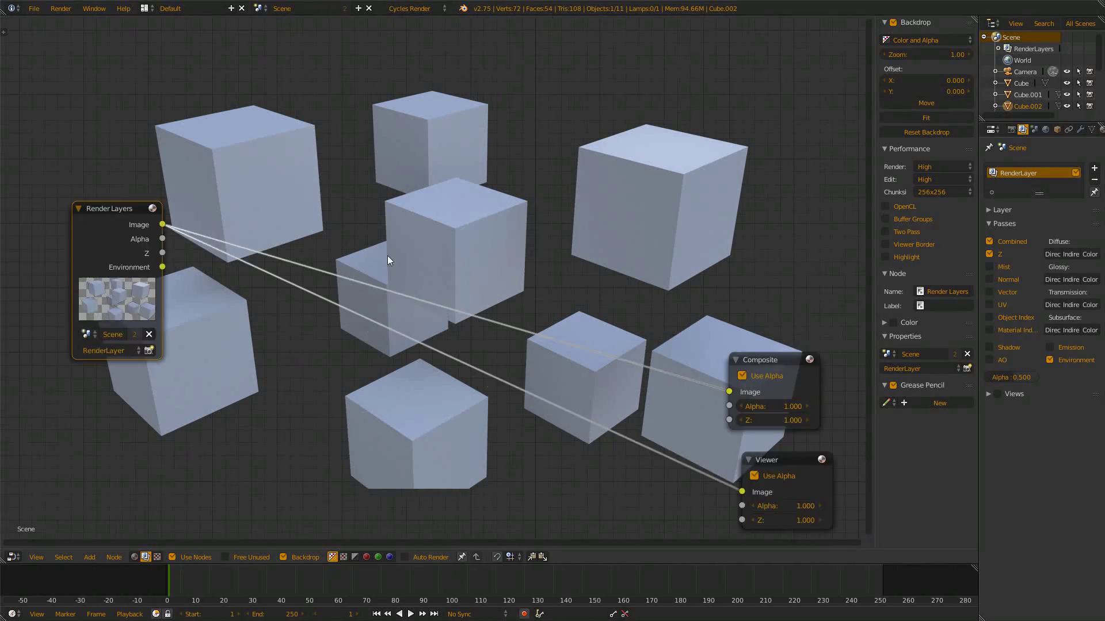
pyautogui.scroll(2, 272, 271)
pyautogui.keyDown('ctrl'); pyautogui.keyDown('shift'); pyautogui.click(127, 259); pyautogui.keyUp('shift'); pyautogui.keyUp('ctrl')
pyautogui.keyDown('ctrl'); pyautogui.keyDown('shift'); pyautogui.click(130, 251); pyautogui.keyUp('shift'); pyautogui.keyUp('ctrl')
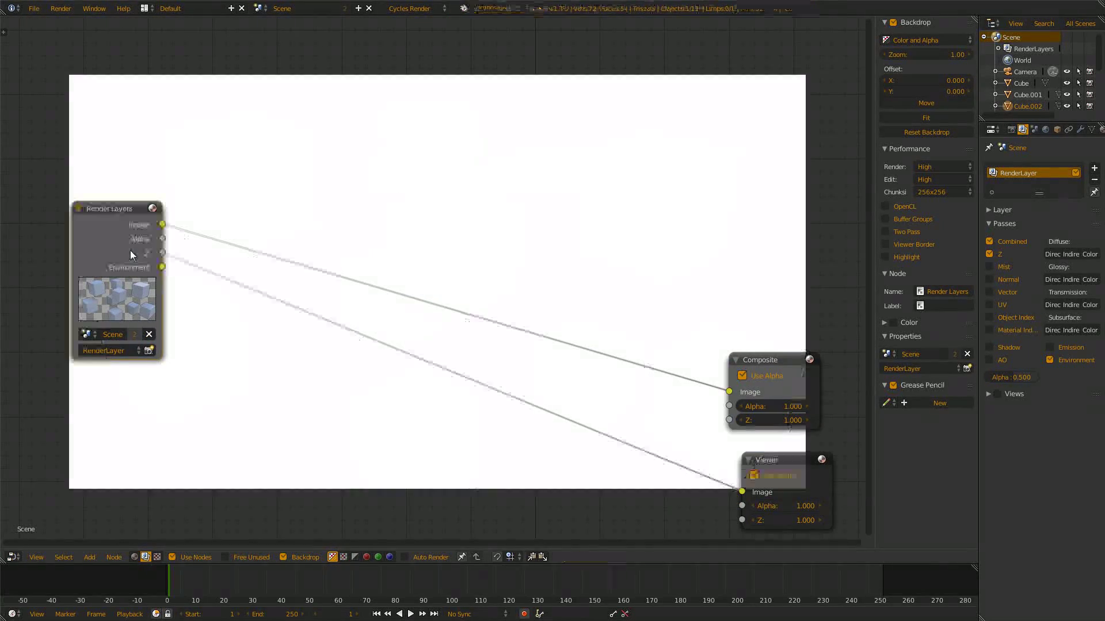
pyautogui.keyDown('ctrl'); pyautogui.keyDown('shift'); pyautogui.click(130, 252); pyautogui.keyUp('shift'); pyautogui.keyUp('ctrl')
pyautogui.moveTo(230, 285); pyautogui.dragTo(293, 107, button='middle')
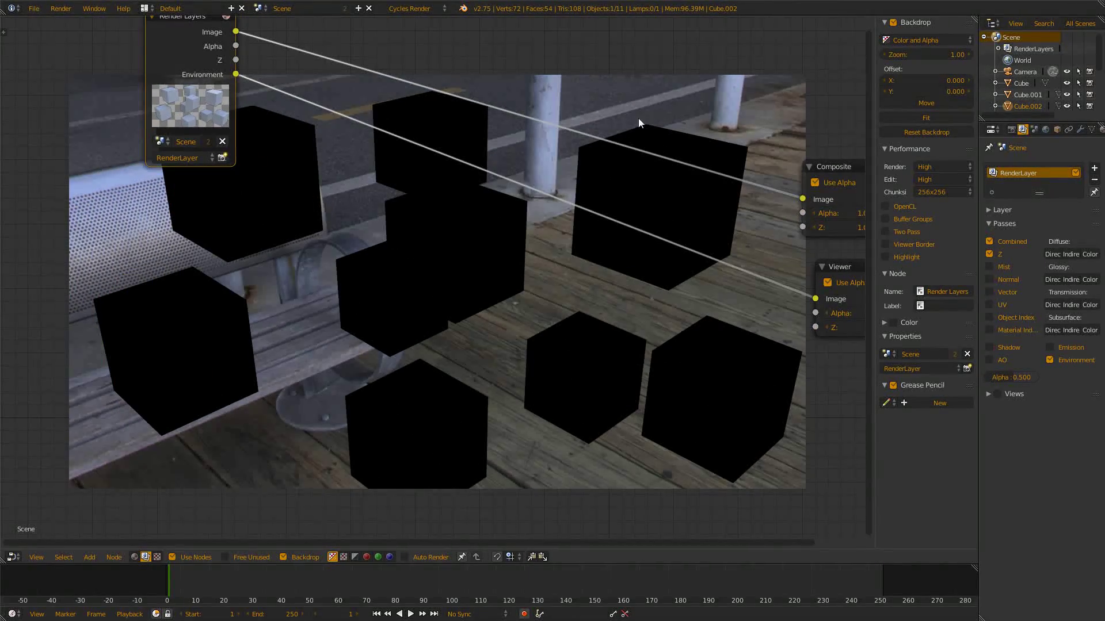
pyautogui.moveTo(377, 150); pyautogui.dragTo(505, 459, button='middle')
pyautogui.scroll(2, 436, 210)
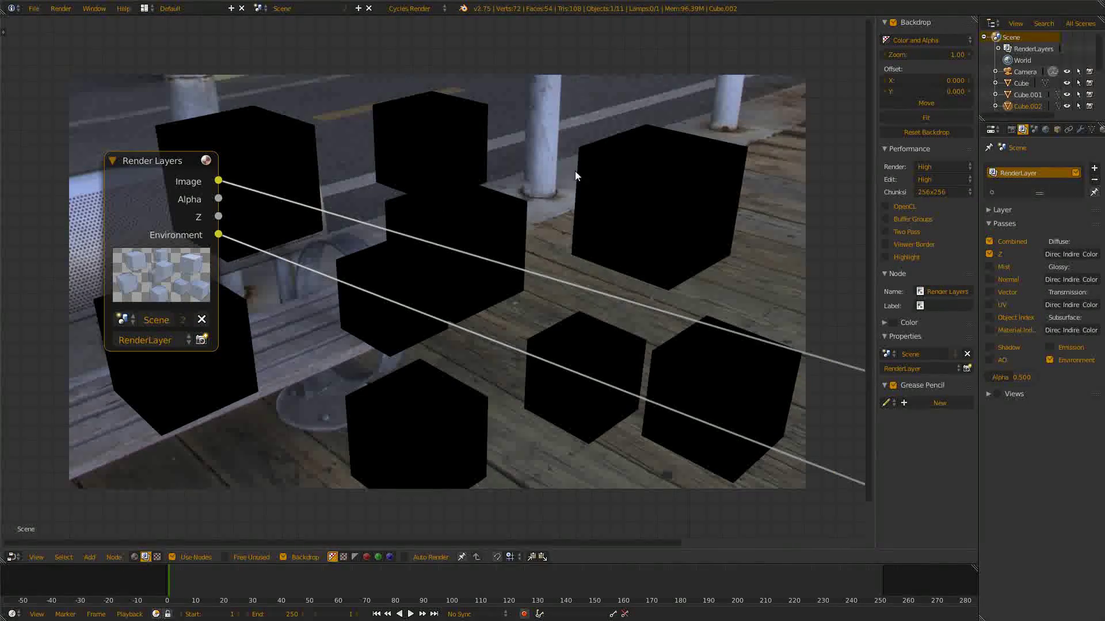
pyautogui.moveTo(422, 234); pyautogui.dragTo(456, 130, button='middle')
pyautogui.scroll(-2, 352, 233)
# Step: Insert an Alpha Over node on the link between the Render Layers Image output and Composite
pyautogui.hotkey('shift', 'a')
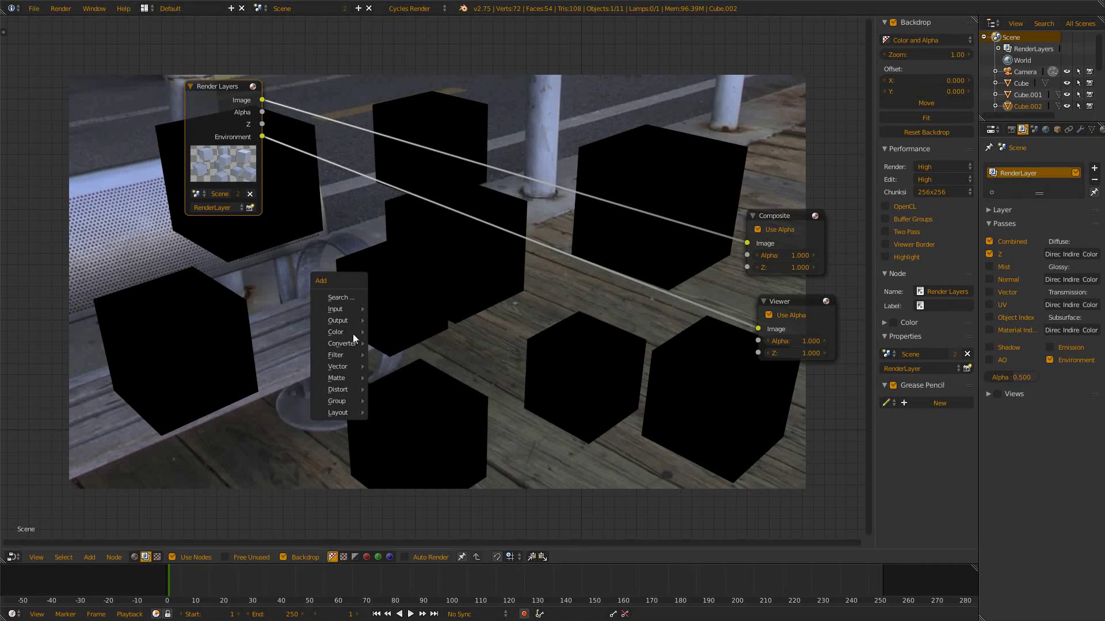
pyautogui.moveTo(346, 335)
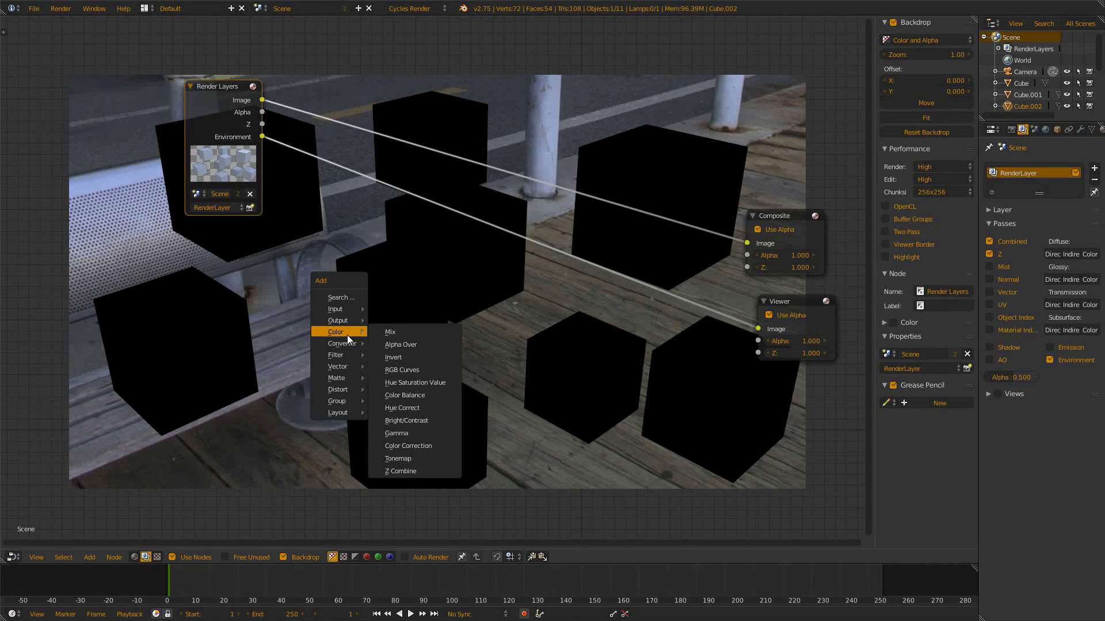
pyautogui.click(425, 343)
pyautogui.click(488, 93)
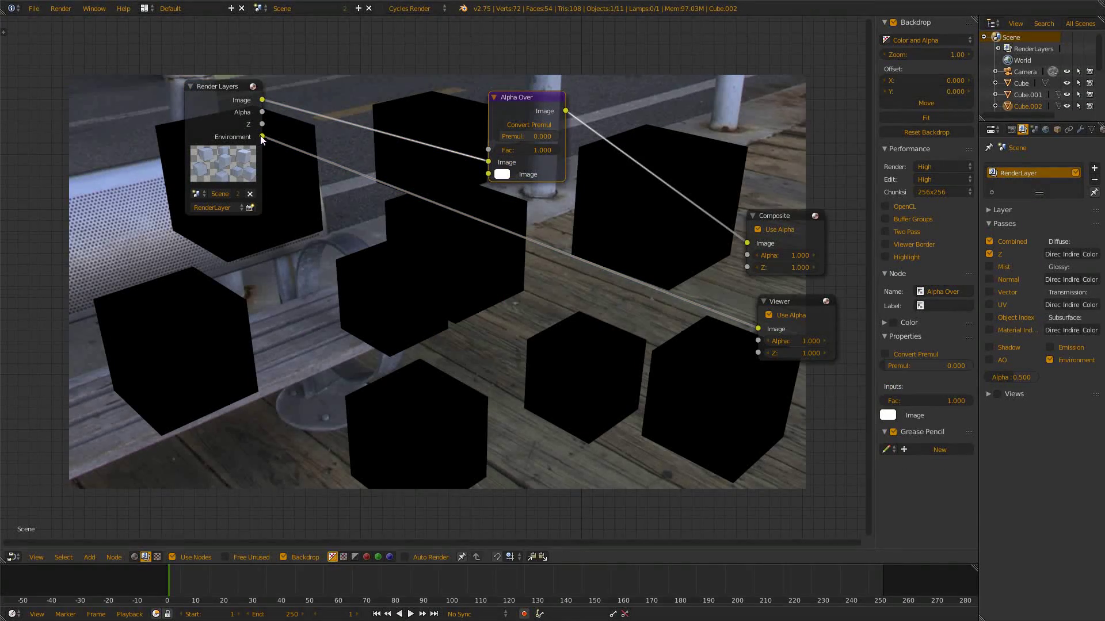
# Step: Link Environment to Alpha Over's first Image input with the rendered Image in the second, and connect the Viewer to its output
pyautogui.moveTo(261, 136); pyautogui.dragTo(489, 174)
pyautogui.moveTo(617, 105); pyautogui.dragTo(387, 215, button='middle')
pyautogui.click(324, 216)
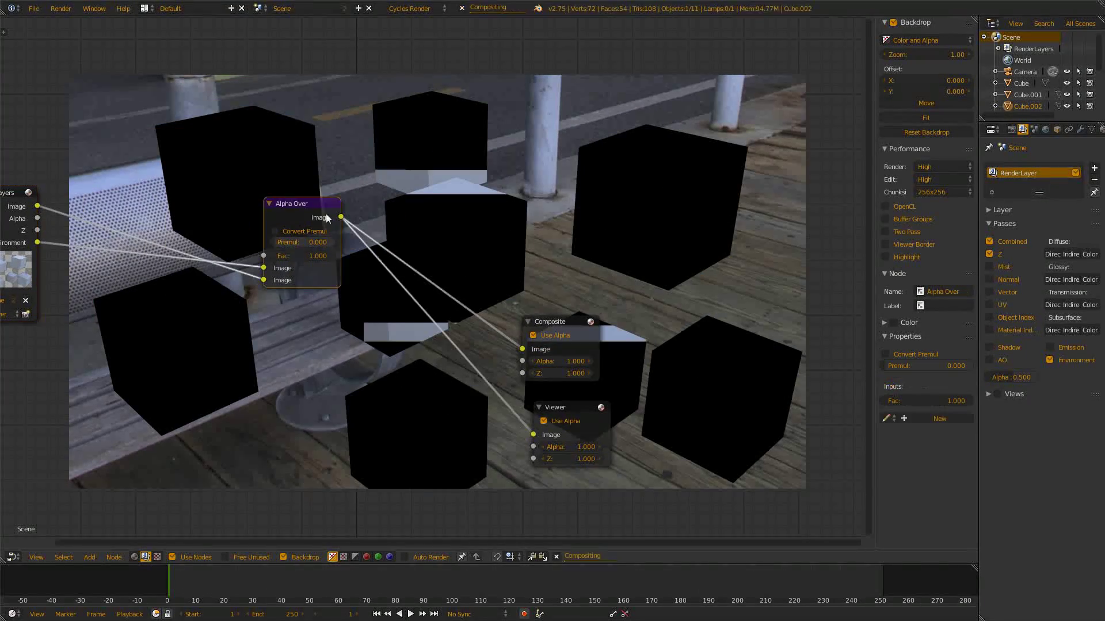
pyautogui.moveTo(445, 196); pyautogui.dragTo(578, 412, button='middle')
pyautogui.moveTo(237, 442); pyautogui.dragTo(393, 376, button='middle')
pyautogui.scroll(4, 394, 376)
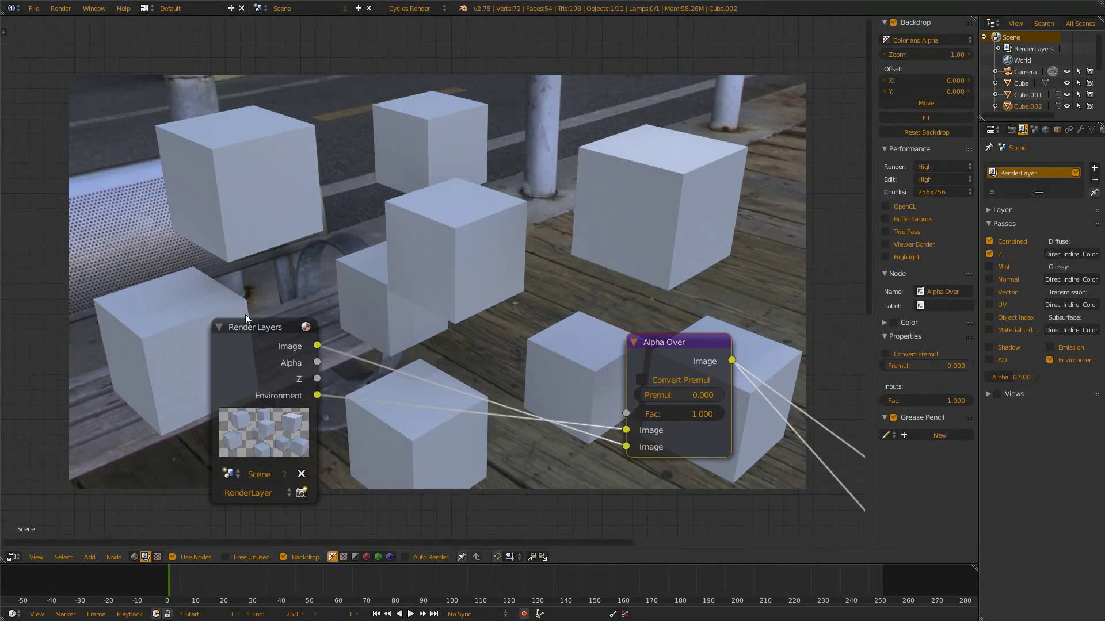
# Step: Move Render Layers away from Alpha Over and insert a Color Balance node on the link carrying the rendered Image
pyautogui.moveTo(241, 328); pyautogui.dragTo(58, 291)
pyautogui.moveTo(200, 263); pyautogui.dragTo(329, 215, button='middle')
pyautogui.hotkey('shift', 'a')
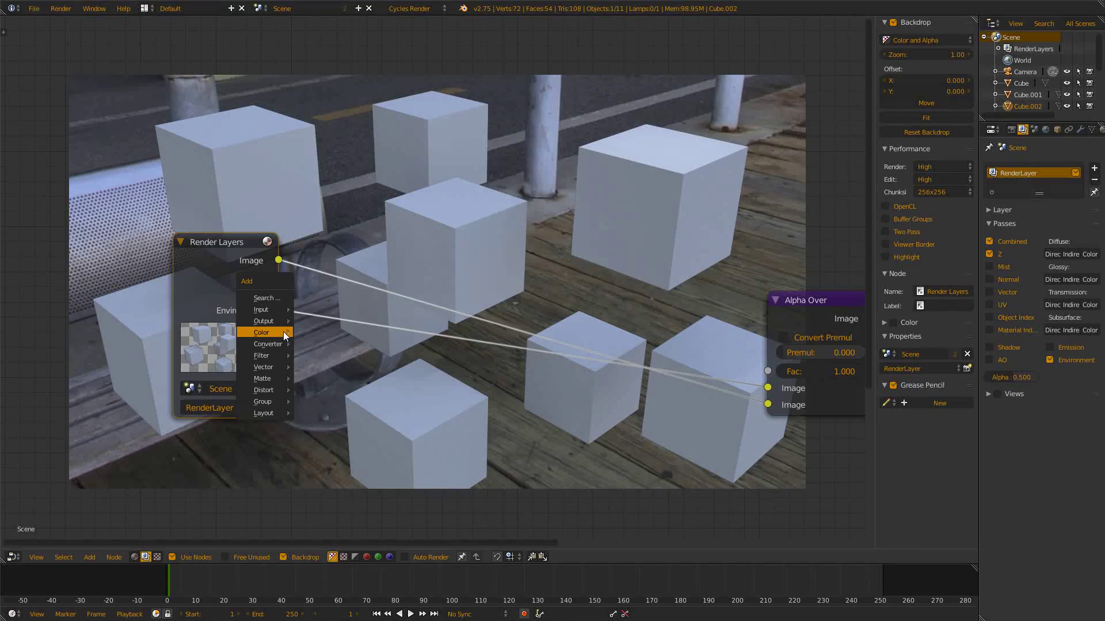
pyautogui.moveTo(270, 332)
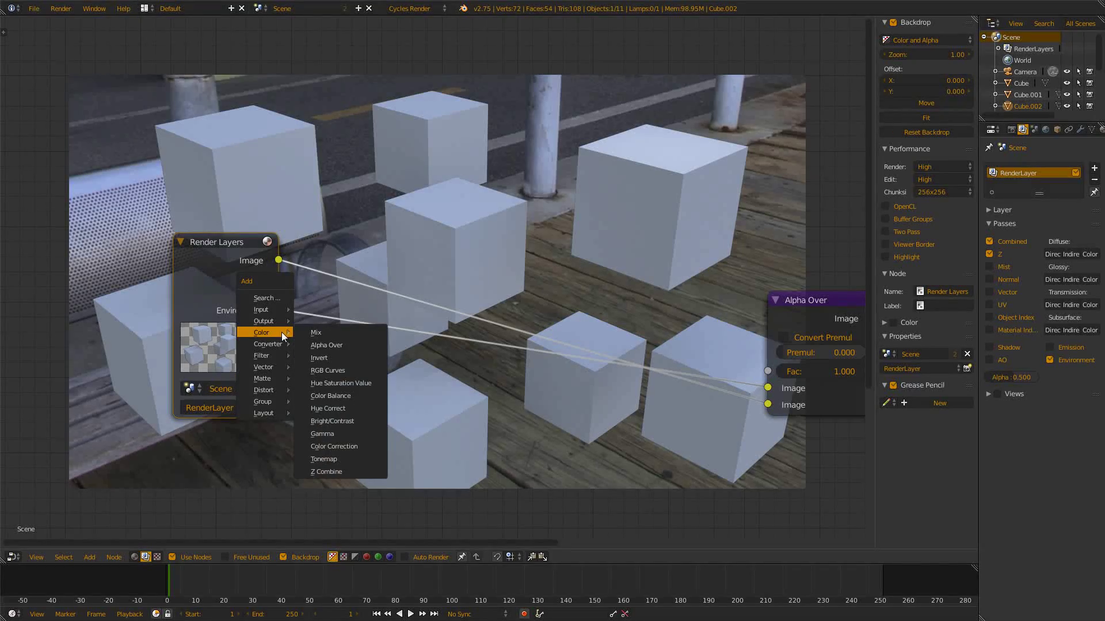
pyautogui.click(343, 397)
pyautogui.click(347, 93)
pyautogui.scroll(-2, 465, 171)
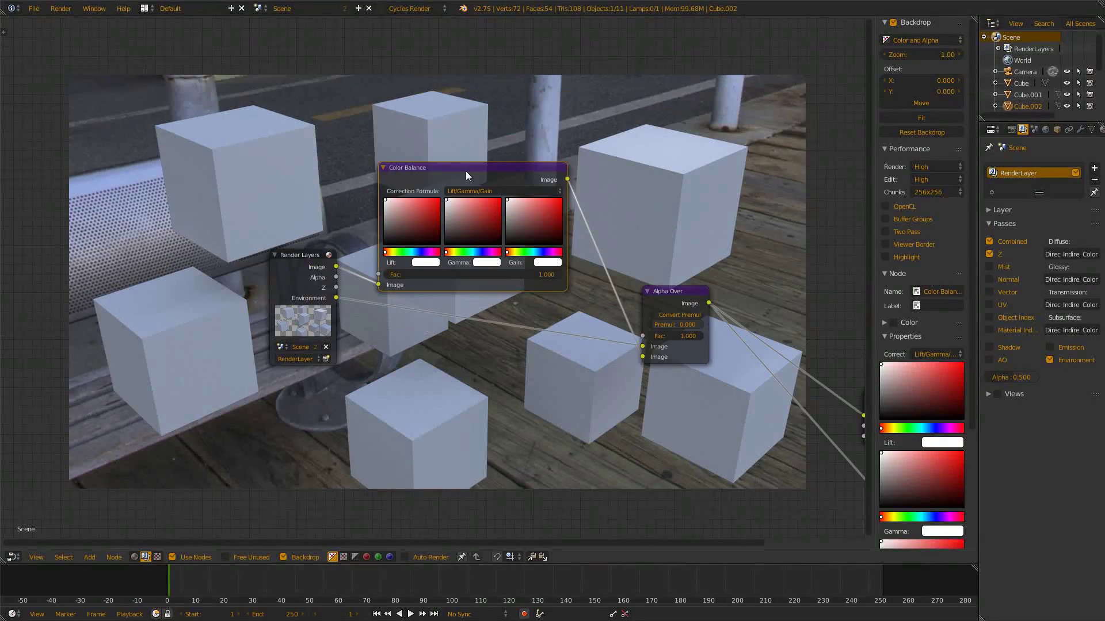
# Step: Tint the cubes in Color Balance with a dark red Lift, a light red Gamma and a light blue Gain
pyautogui.scroll(3, 440, 361)
pyautogui.click(492, 313)
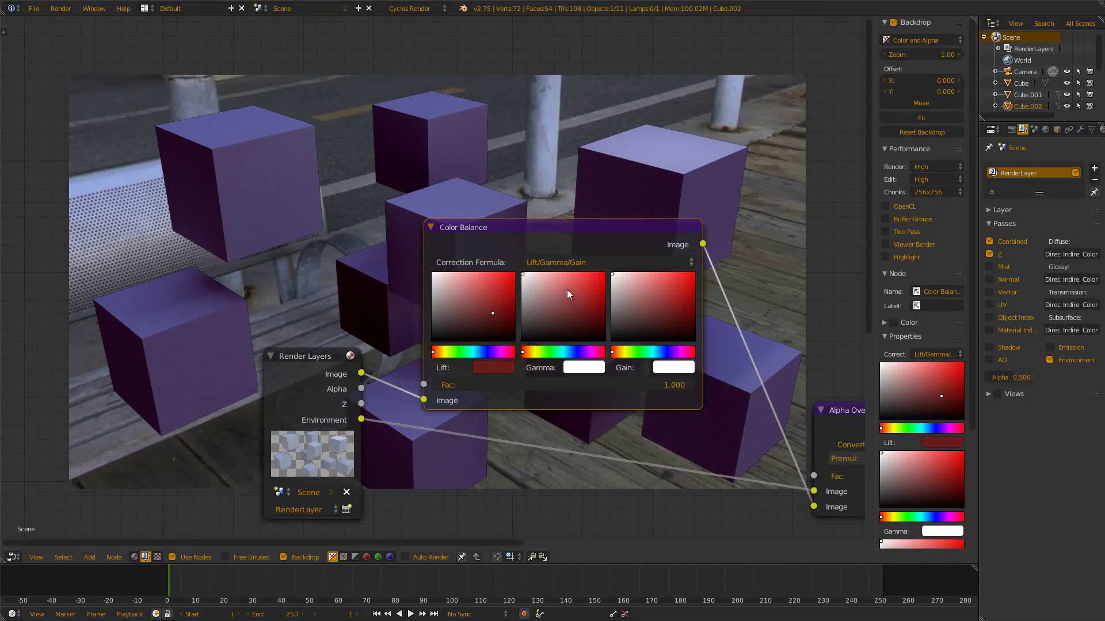
pyautogui.moveTo(581, 305)
pyautogui.mouseDown()
pyautogui.moveTo(594, 279)
pyautogui.moveTo(566, 274)
pyautogui.mouseUp()
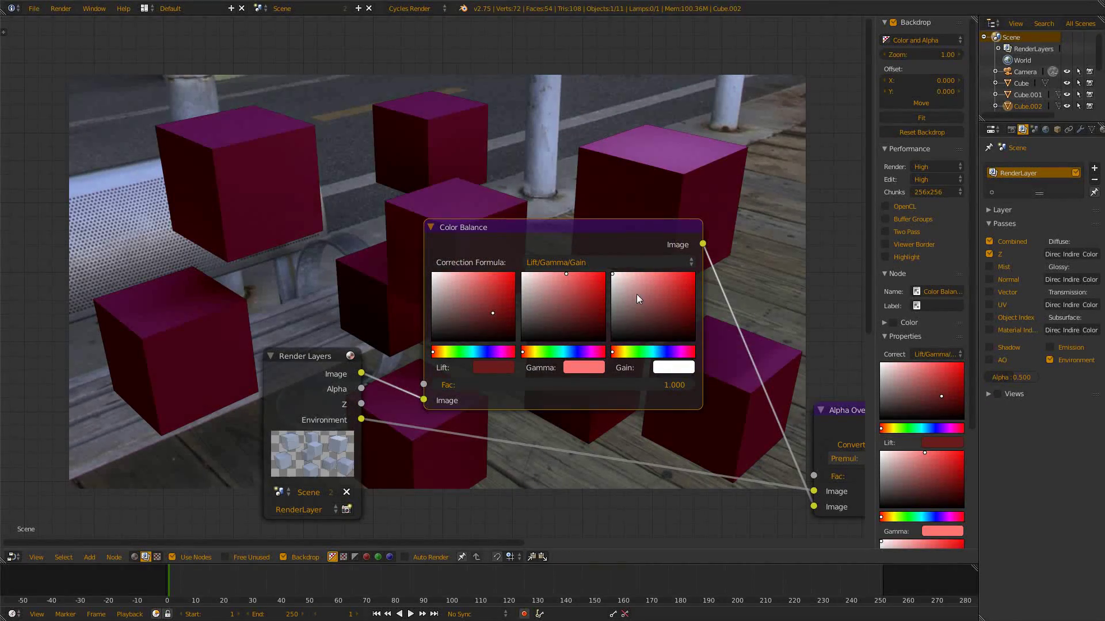
pyautogui.moveTo(639, 298)
pyautogui.mouseDown()
pyautogui.moveTo(663, 333)
pyautogui.moveTo(647, 273)
pyautogui.mouseUp()
pyautogui.click(637, 317)
pyautogui.moveTo(649, 351)
pyautogui.mouseDown()
pyautogui.moveTo(668, 352)
pyautogui.moveTo(655, 352)
pyautogui.mouseUp()
pyautogui.scroll(-6, 565, 198)
pyautogui.moveTo(564, 197); pyautogui.dragTo(279, 98, button='middle')
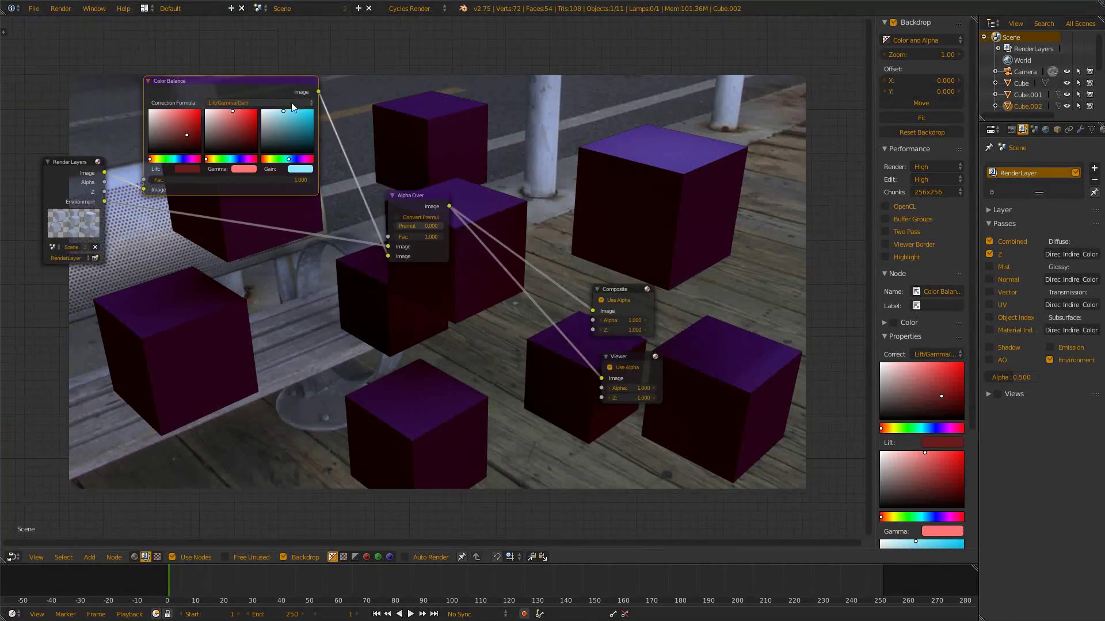
pyautogui.scroll(5, 183, 216)
pyautogui.moveTo(554, 451); pyautogui.dragTo(426, 459, button='middle')
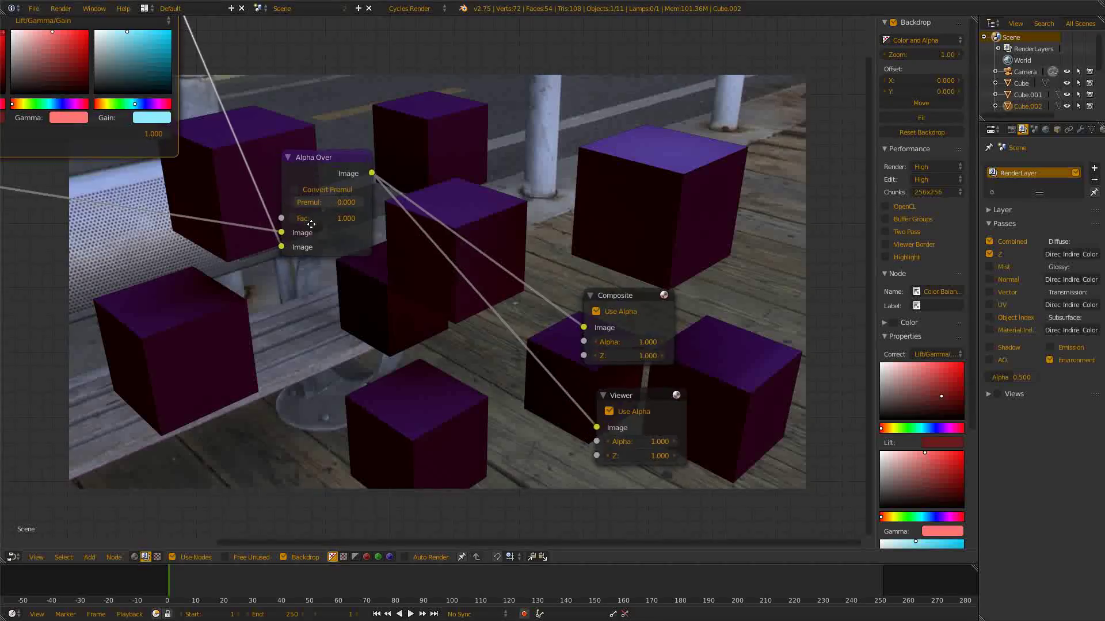
# Step: Move the Color Balance node clear of Alpha Over and insert a Scale node on the link between them
pyautogui.moveTo(311, 224); pyautogui.dragTo(711, 384, button='middle')
pyautogui.moveTo(389, 157); pyautogui.dragTo(458, 325, button='middle')
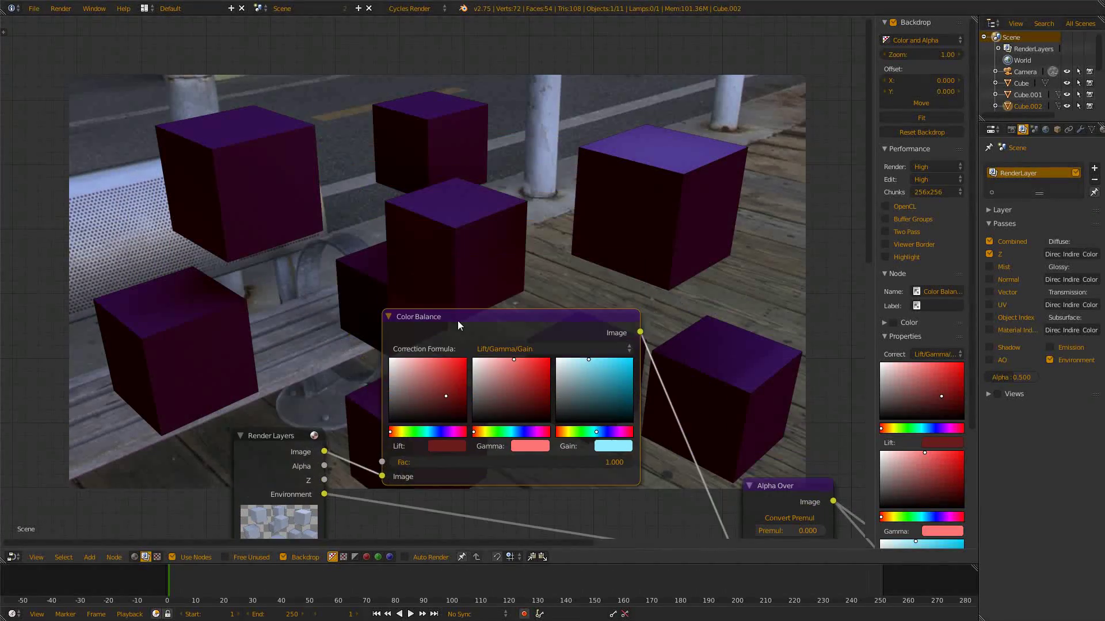
pyautogui.moveTo(460, 320); pyautogui.dragTo(296, 167)
pyautogui.moveTo(503, 421); pyautogui.dragTo(320, 321, button='middle')
pyautogui.scroll(2, 268, 377)
pyautogui.hotkey('shift', 'a')
pyautogui.moveTo(311, 335)
pyautogui.moveTo(301, 390)
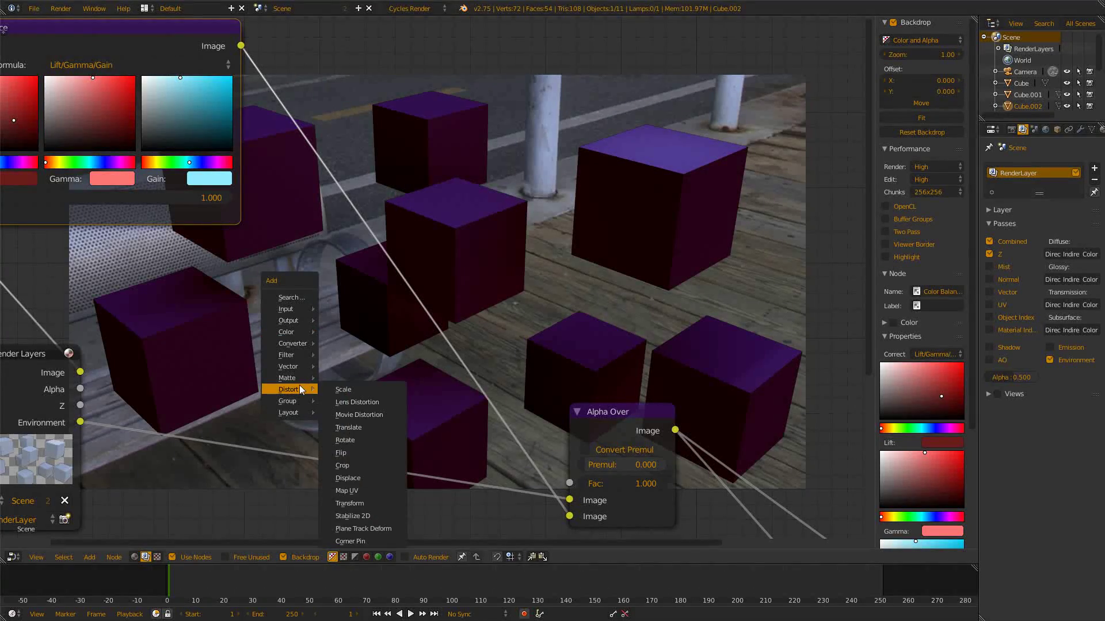
pyautogui.click(344, 390)
pyautogui.click(327, 191)
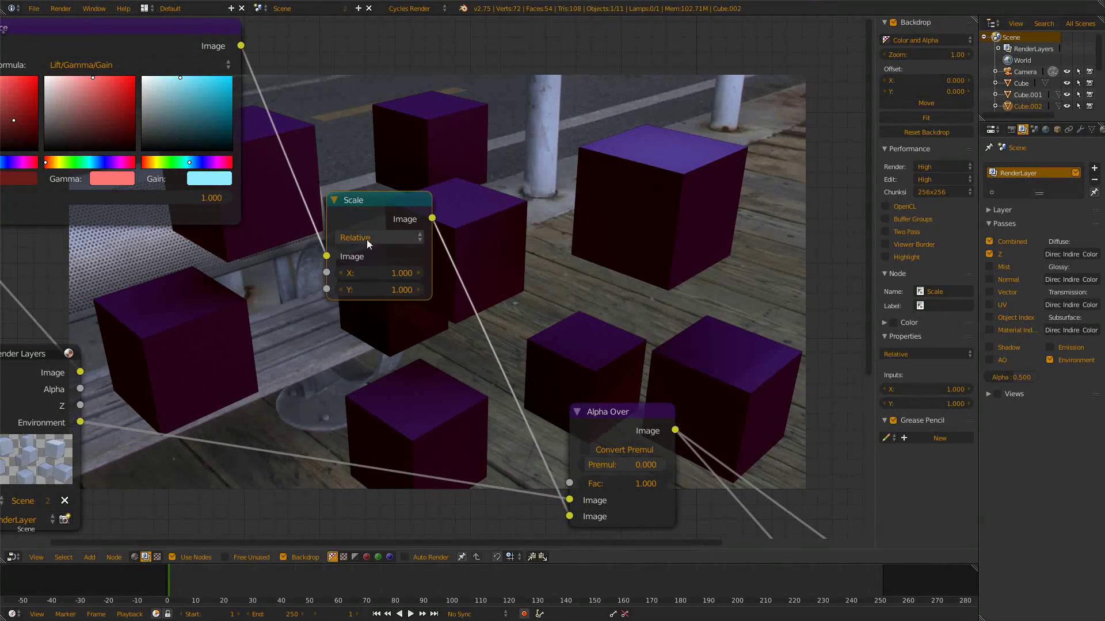
# Step: Set the Scale node's X to 3.6 and Y to 0.1
pyautogui.moveTo(352, 297); pyautogui.dragTo(278, 326, button='middle')
pyautogui.scroll(2, 275, 434)
pyautogui.moveTo(250, 296); pyautogui.dragTo(267, 296)
pyautogui.click(251, 313)
pyautogui.write('0.0001')
pyautogui.press('Return')
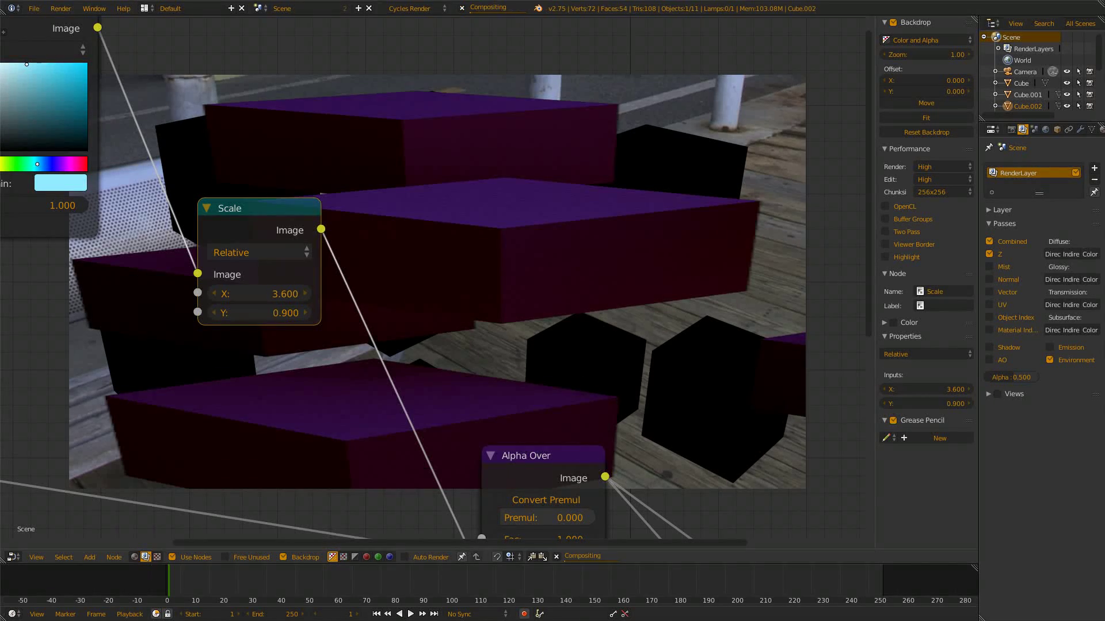
pyautogui.moveTo(256, 312); pyautogui.dragTo(262, 312)
pyautogui.scroll(-6, 608, 280)
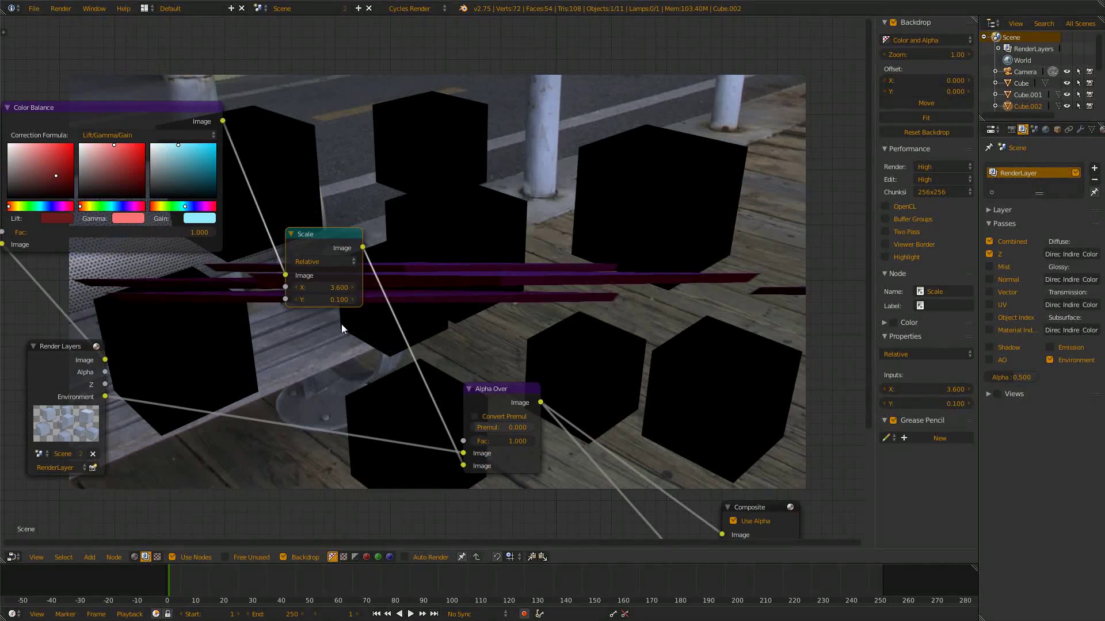
pyautogui.moveTo(370, 340); pyautogui.dragTo(409, 289, button='middle')
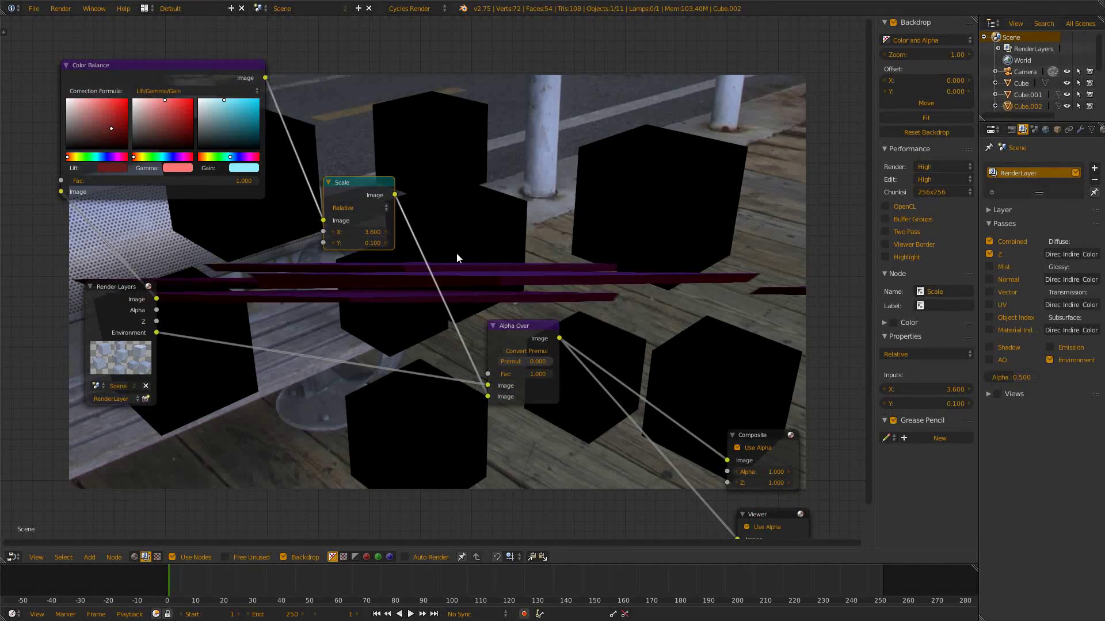
# Step: Return to the 3D viewport in solid shading and add a second render layer that includes only layer 20
pyautogui.hotkey('shift', 'F5')
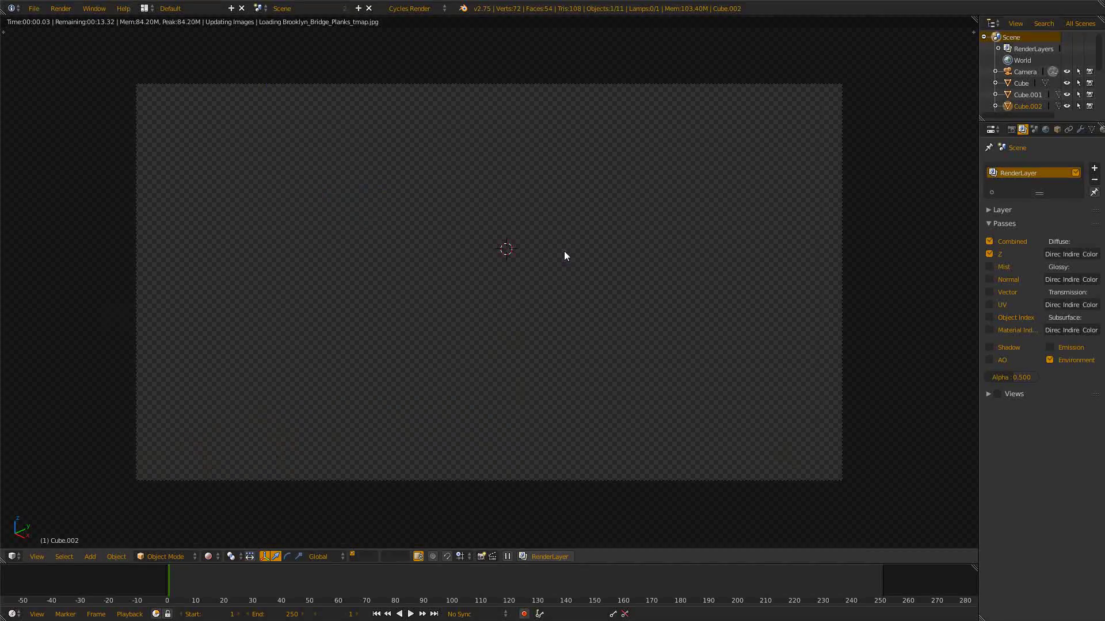
pyautogui.hotkey('shift', 'z')
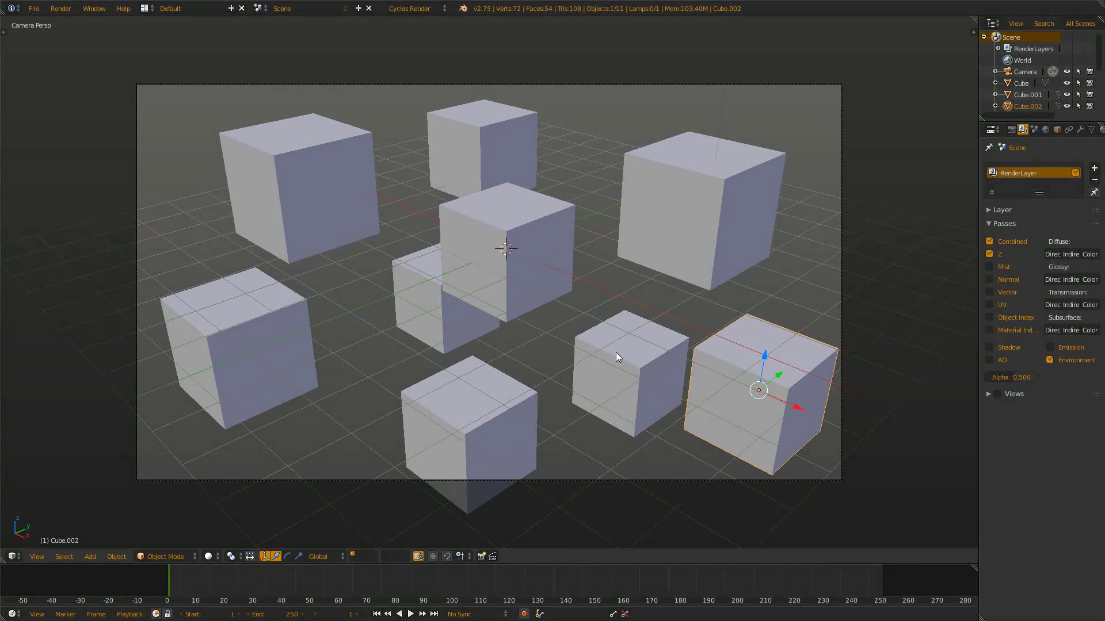
pyautogui.click(1094, 168)
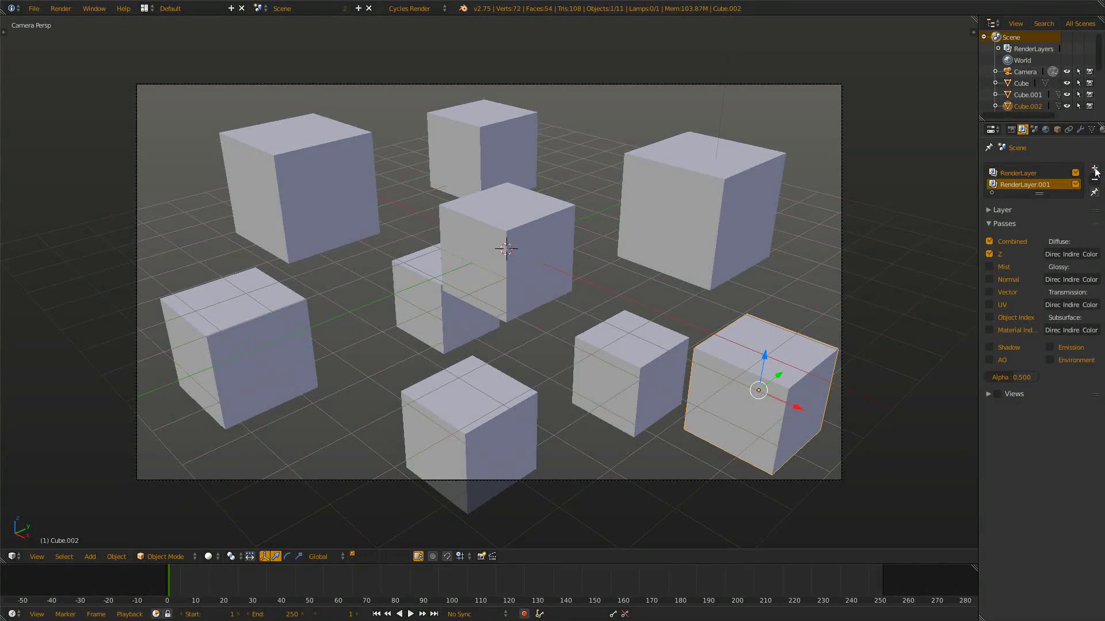
pyautogui.click(999, 210)
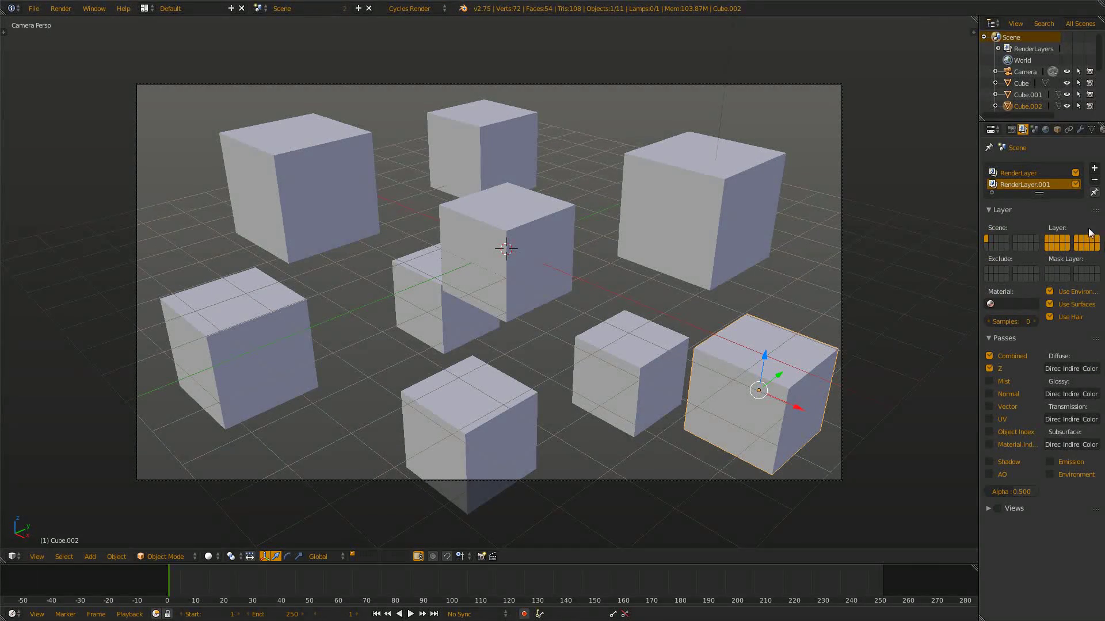
pyautogui.click(1097, 246)
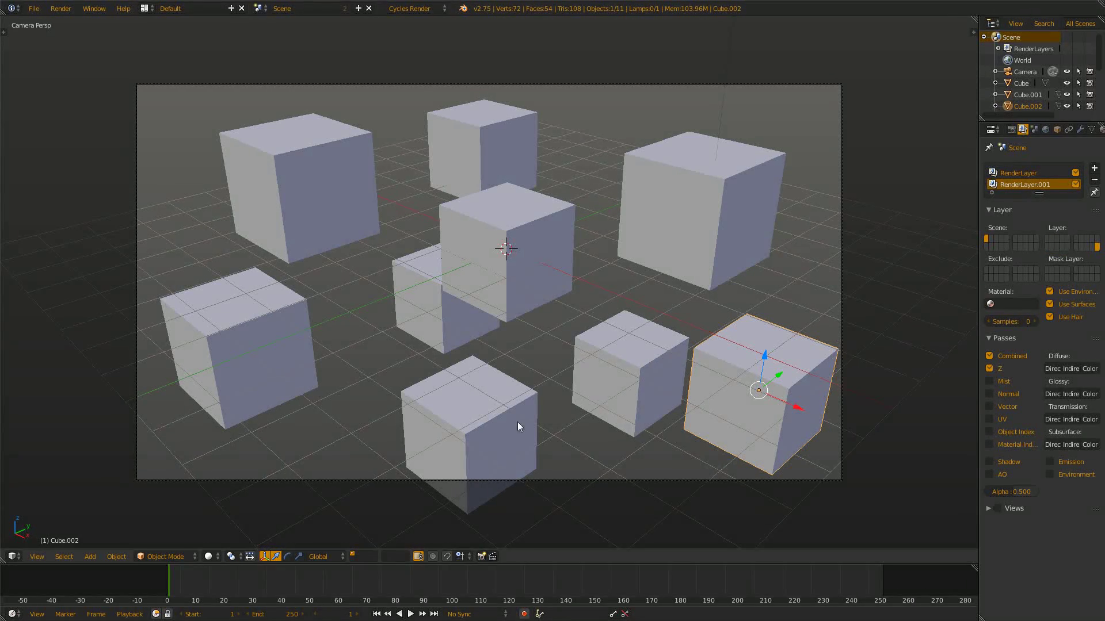
# Step: Look at scene layer 2 in the 3D viewport, and return to layer 1 with the cubes viewed from above
pyautogui.scroll(-7, 567, 399)
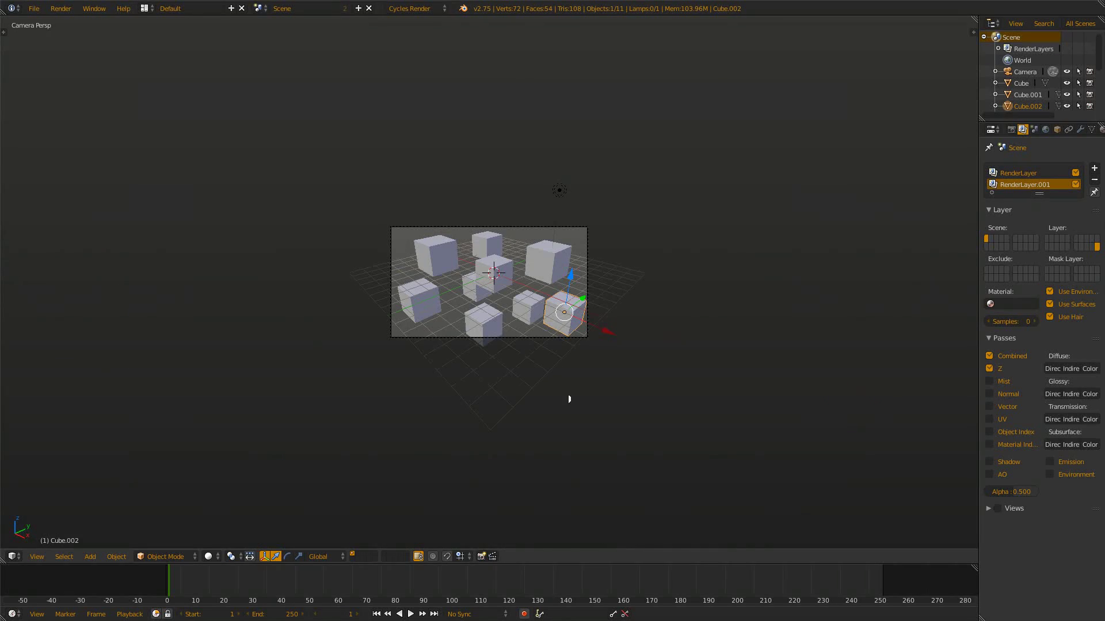
pyautogui.scroll(4, 429, 363)
pyautogui.click(359, 554)
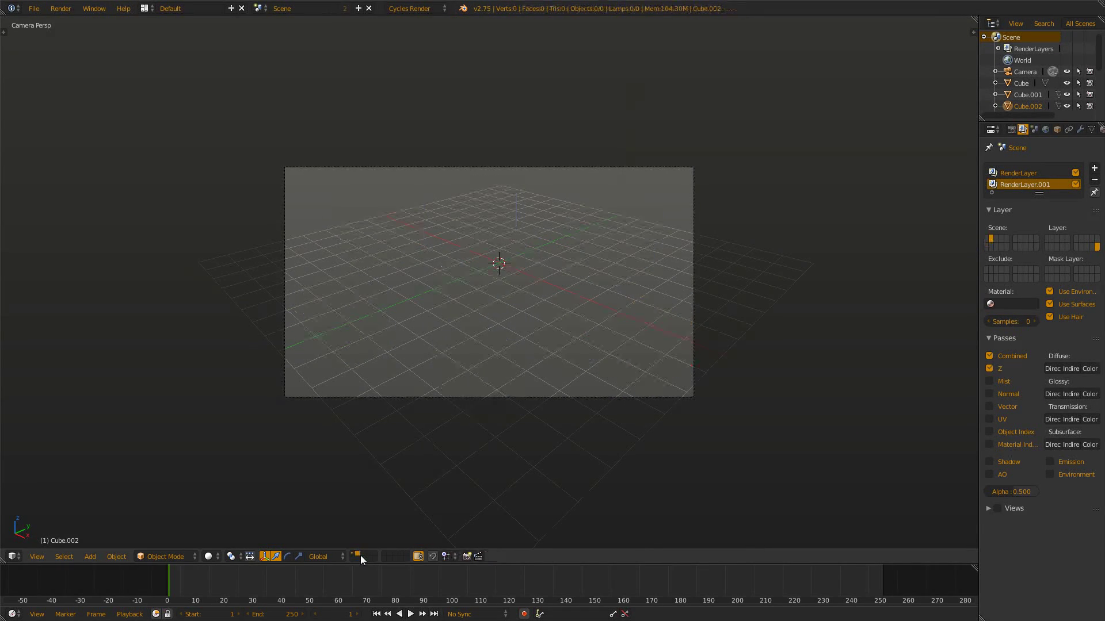
pyautogui.moveTo(575, 173); pyautogui.dragTo(605, 257, button='middle')
pyautogui.scroll(-9, 641, 150)
pyautogui.moveTo(640, 151); pyautogui.dragTo(667, 121, button='middle')
pyautogui.scroll(11, 657, 163)
pyautogui.moveTo(338, 233); pyautogui.dragTo(480, 268, button='middle')
pyautogui.press('1')
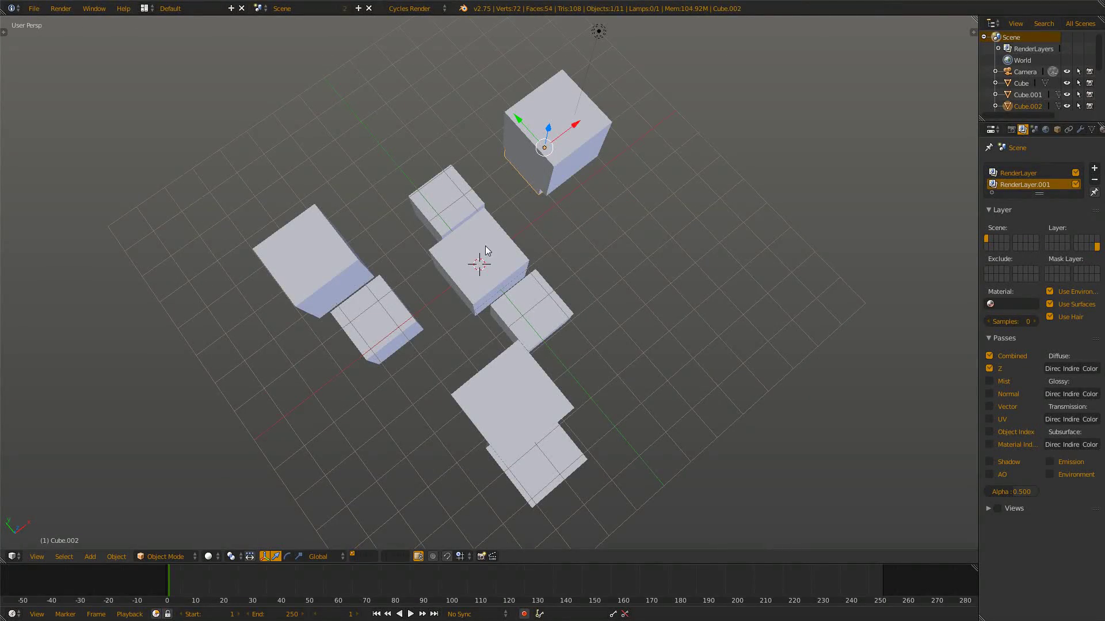
# Step: Enable the Environment pass on the second render layer and render the scene through the camera
pyautogui.press('KP_0')
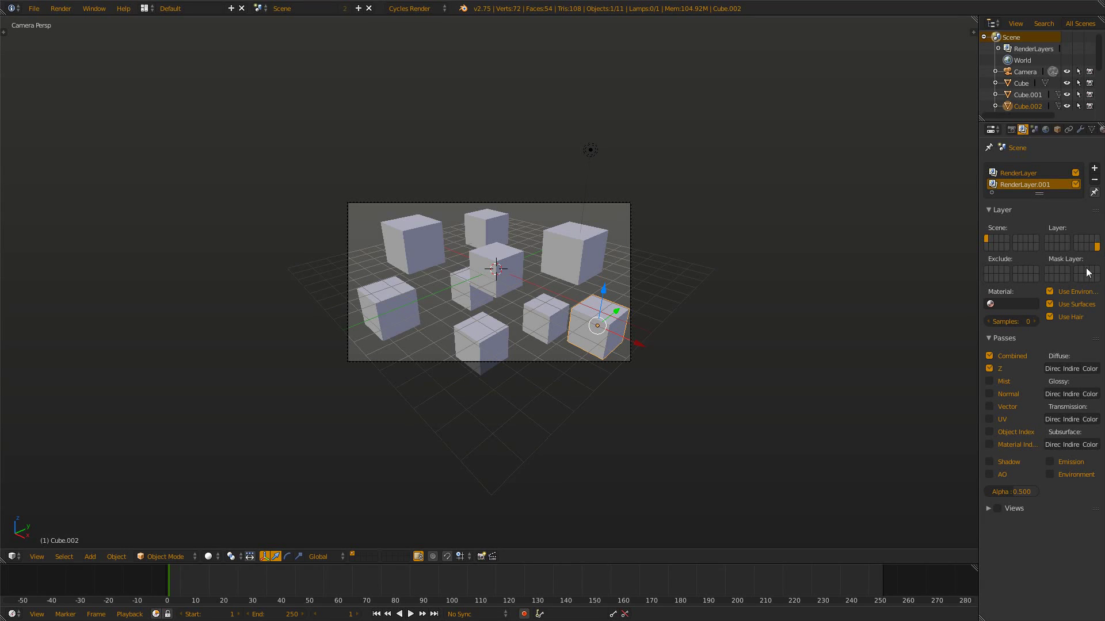
pyautogui.click(1072, 475)
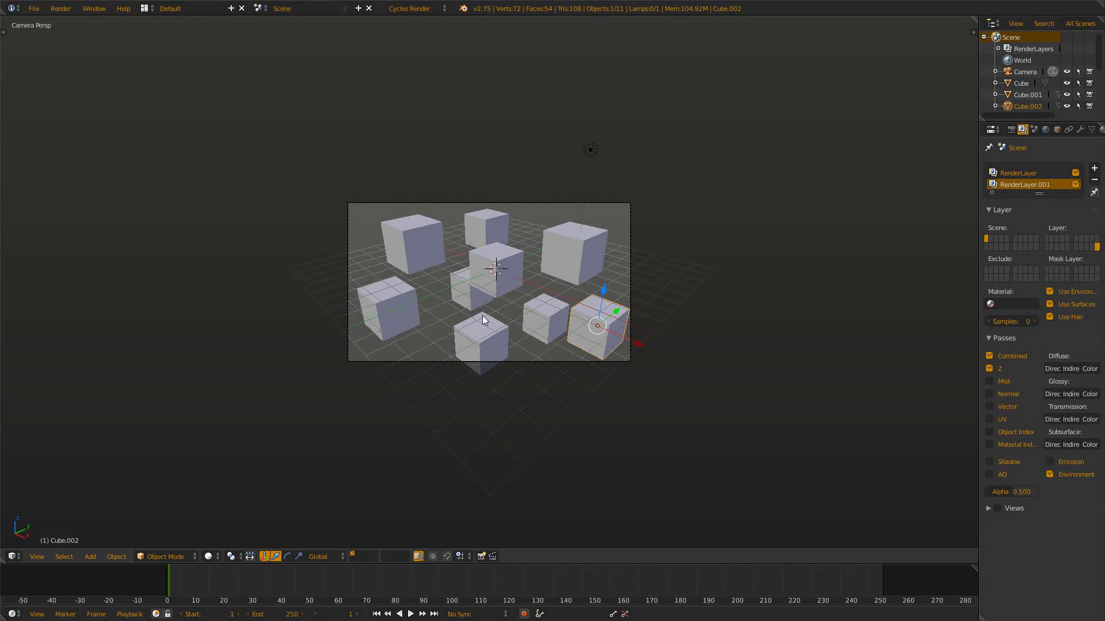
pyautogui.scroll(3, 482, 315)
pyautogui.press('F12')
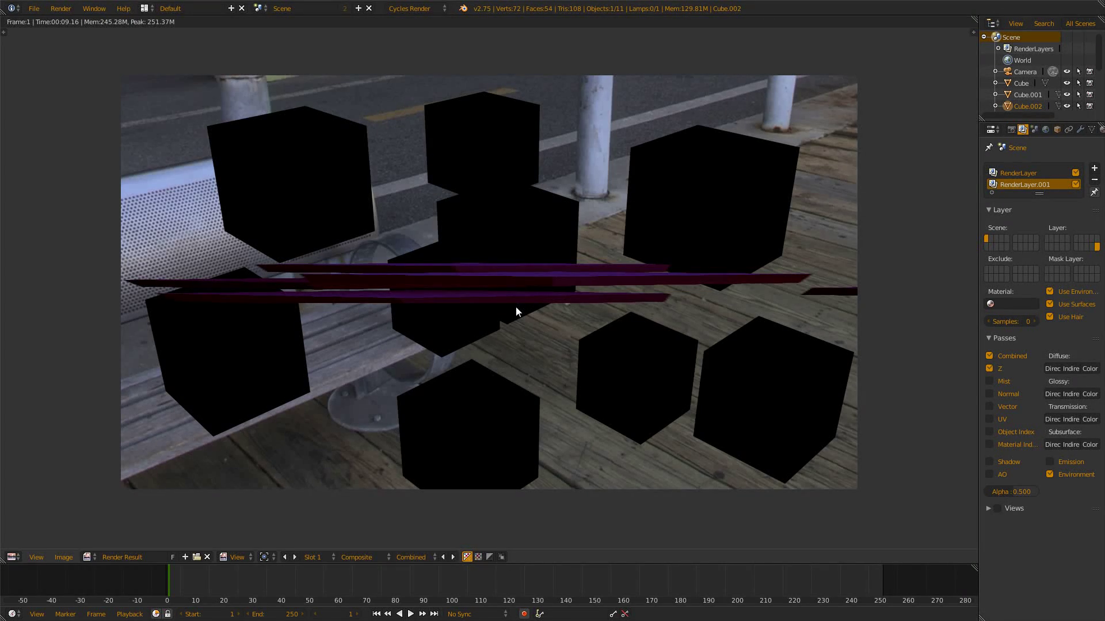
# Step: In the node editor, duplicate the Render Layers node below the original and set the copy to RenderLayer.001
pyautogui.press('Escape')
pyautogui.moveTo(180, 374); pyautogui.dragTo(472, 241, button='middle')
pyautogui.scroll(2, 409, 197)
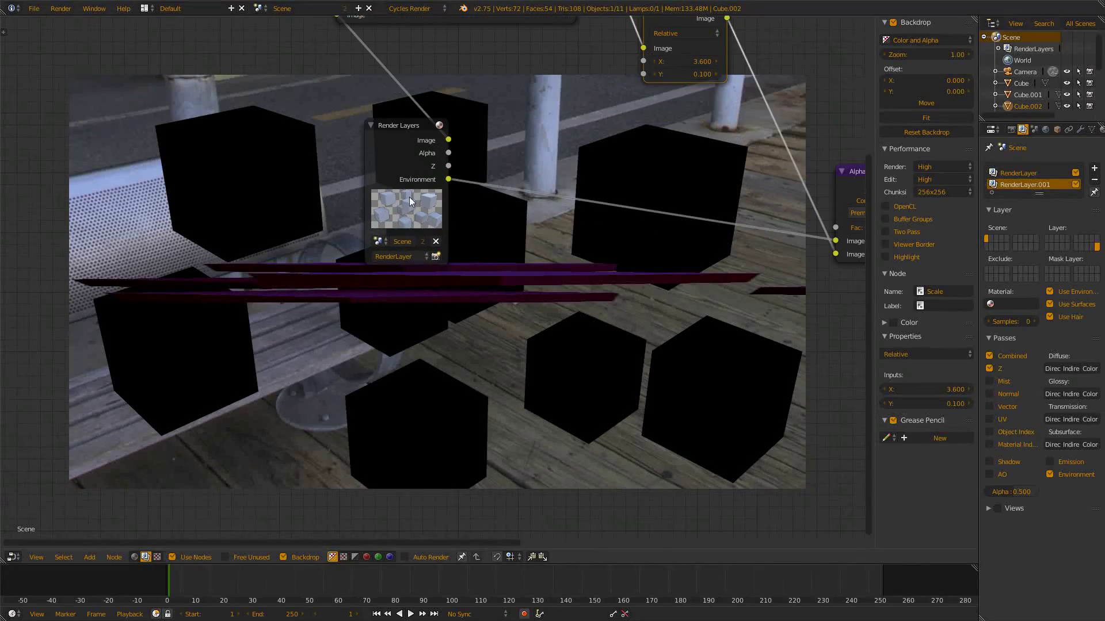
pyautogui.click(409, 197)
pyautogui.hotkey('shift', 'd')
pyautogui.click(379, 427)
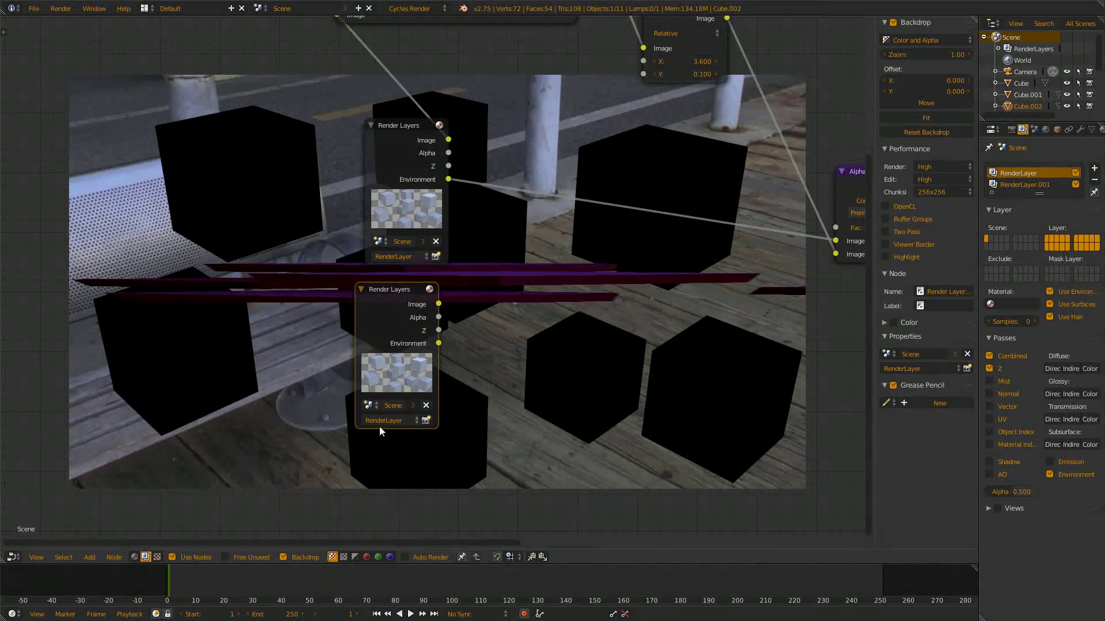
pyautogui.click(386, 419)
pyautogui.click(391, 394)
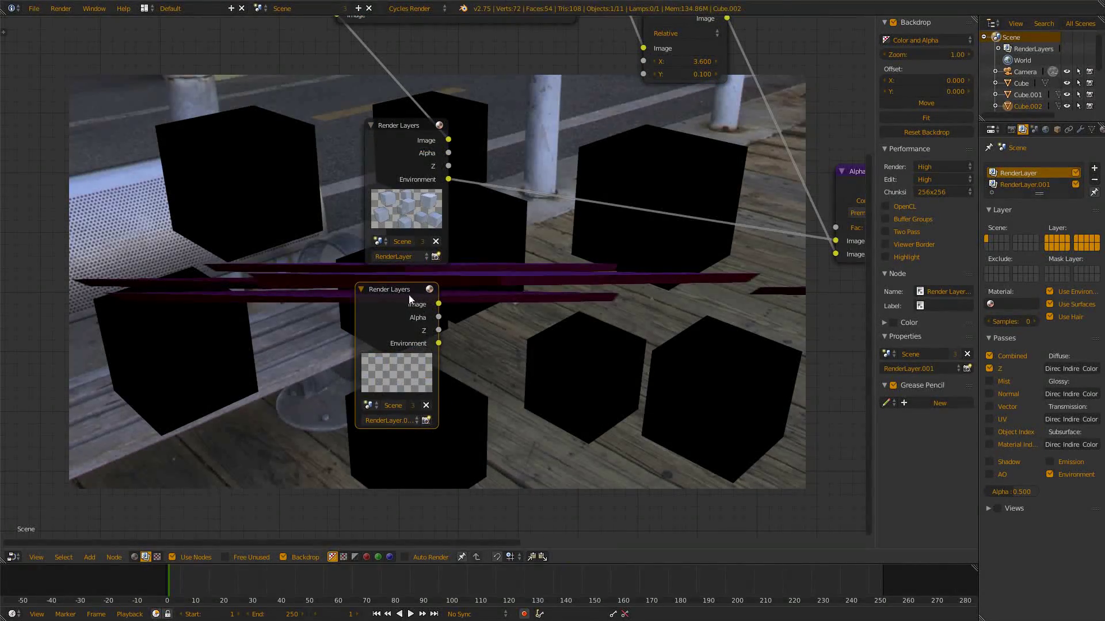
# Step: Preview the second Render Layers node's Image and Environment outputs in the Viewer
pyautogui.keyDown('ctrl'); pyautogui.keyDown('shift'); pyautogui.click(409, 299); pyautogui.keyUp('shift'); pyautogui.keyUp('ctrl')
pyautogui.moveTo(455, 333); pyautogui.dragTo(343, 293, button='middle')
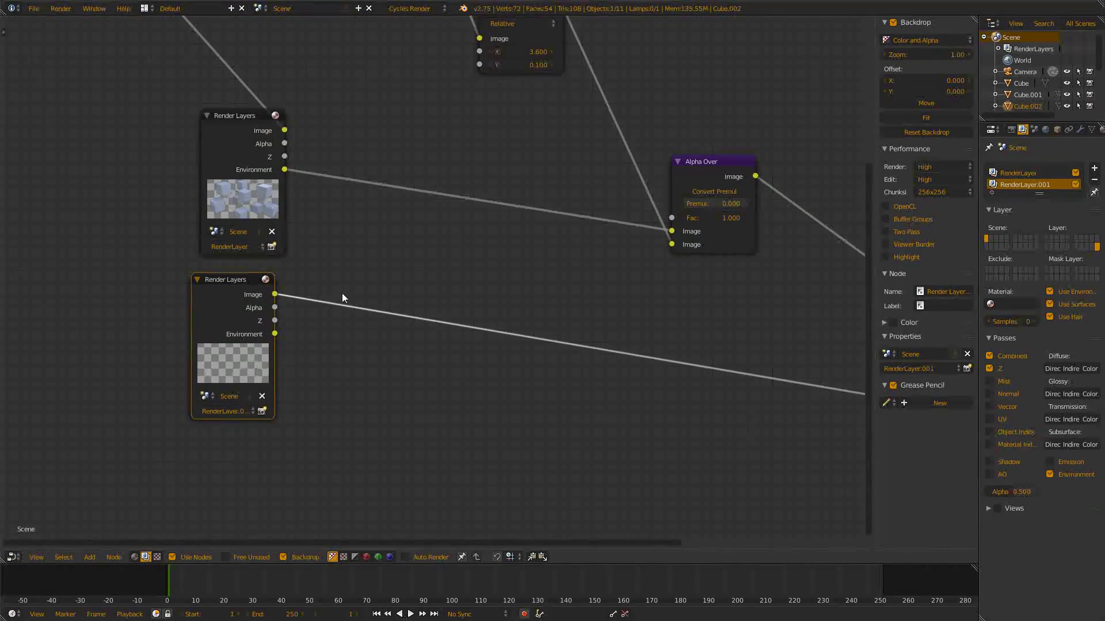
pyautogui.scroll(2, 284, 342)
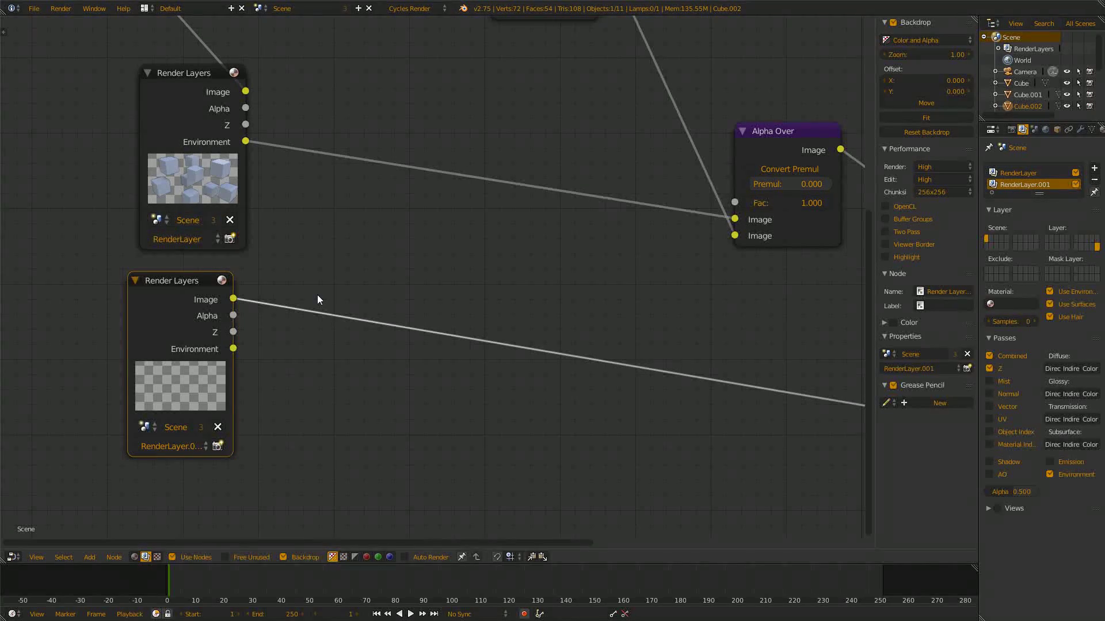
pyautogui.moveTo(250, 384); pyautogui.dragTo(210, 296, button='middle')
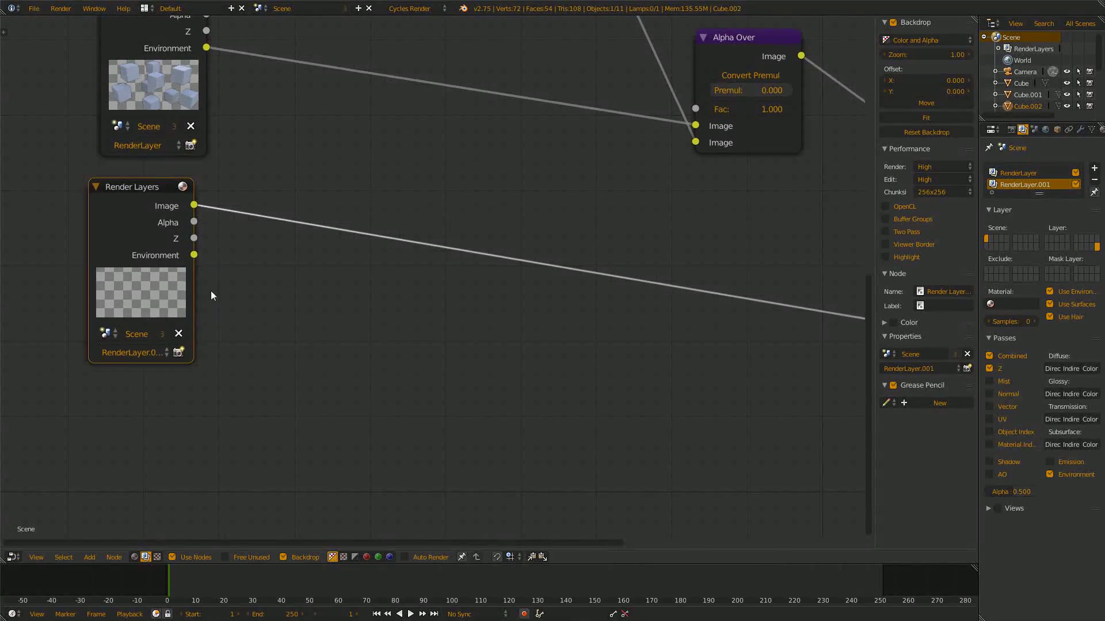
pyautogui.scroll(-1, 211, 291)
pyautogui.keyDown('ctrl'); pyautogui.keyDown('shift'); pyautogui.click(182, 236); pyautogui.keyUp('shift'); pyautogui.keyUp('ctrl')
pyautogui.keyDown('ctrl'); pyautogui.keyDown('shift'); pyautogui.click(180, 233); pyautogui.keyUp('shift'); pyautogui.keyUp('ctrl')
pyautogui.keyDown('ctrl'); pyautogui.keyDown('shift'); pyautogui.click(186, 229); pyautogui.keyUp('shift'); pyautogui.keyUp('ctrl')
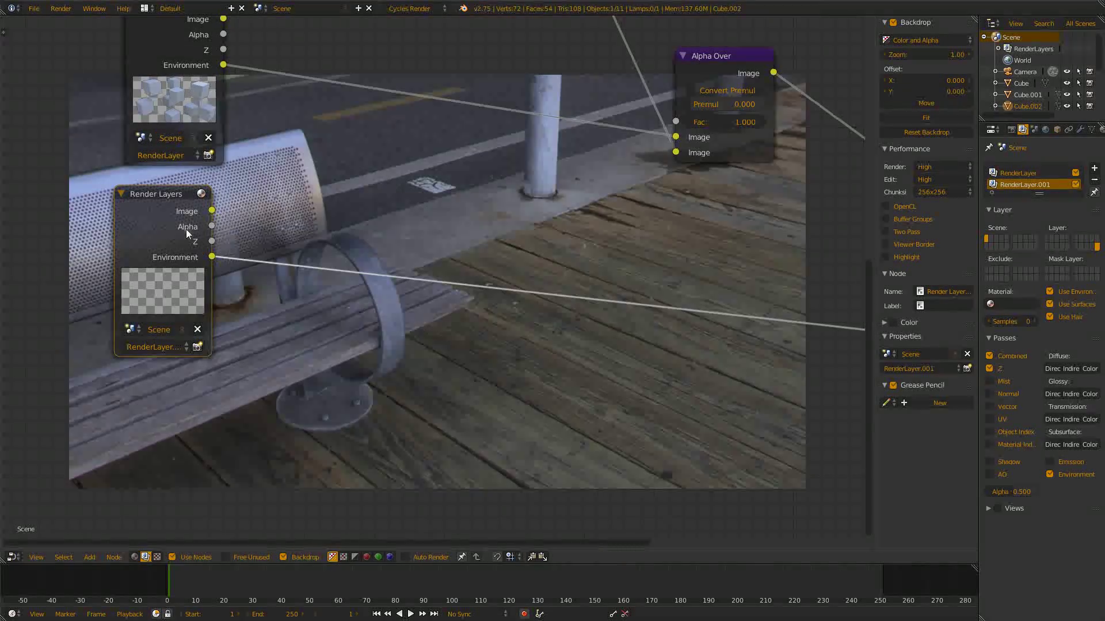
# Step: Preview the Alpha Over result and link the second Render Layers node's Environment output to Alpha Over's first Image input
pyautogui.scroll(-6, 374, 297)
pyautogui.moveTo(464, 192); pyautogui.dragTo(407, 240, button='middle')
pyautogui.scroll(2, 403, 270)
pyautogui.moveTo(528, 277); pyautogui.dragTo(528, 326, button='middle')
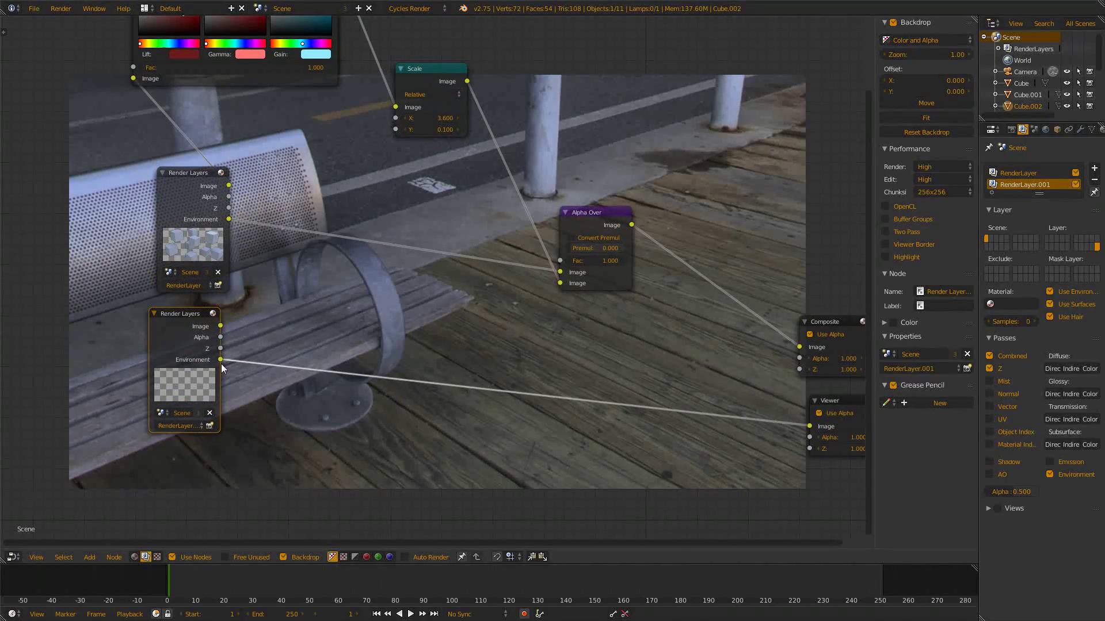
pyautogui.moveTo(221, 359); pyautogui.dragTo(560, 272)
pyautogui.moveTo(595, 219); pyautogui.dragTo(420, 240, button='middle')
pyautogui.click(420, 240)
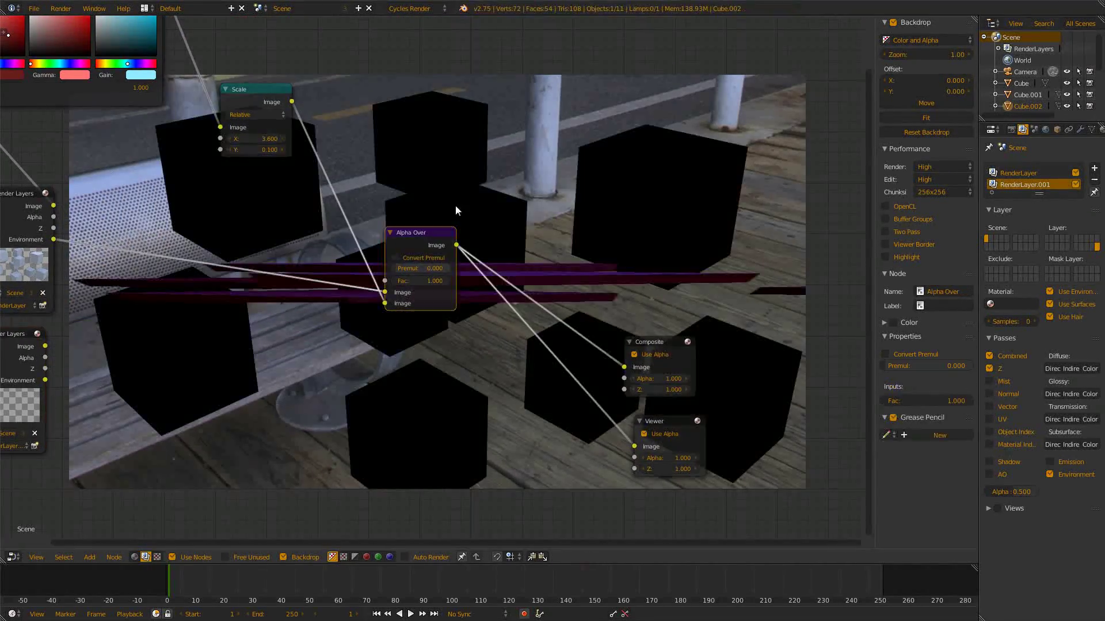
pyautogui.moveTo(456, 206); pyautogui.dragTo(530, 218, button='middle')
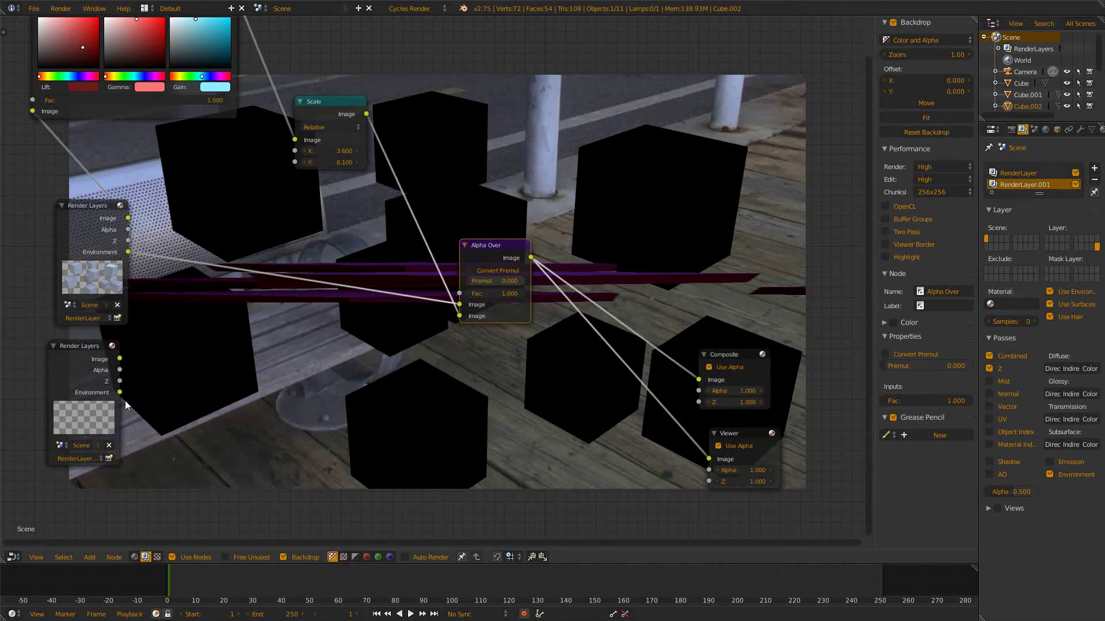
pyautogui.moveTo(120, 393); pyautogui.dragTo(469, 309)
# Step: Set the Scale node's X to 2.9 and Y to 0.2
pyautogui.moveTo(550, 215); pyautogui.dragTo(583, 290, button='middle')
pyautogui.scroll(5, 346, 281)
pyautogui.moveTo(343, 218); pyautogui.dragTo(300, 203)
pyautogui.scroll(-4, 173, 125)
# Step: Darken the Color Balance node's Gamma to dark red and Gain to dark teal, and lighten its Lift to pinkish red
pyautogui.moveTo(161, 120); pyautogui.dragTo(202, 217, button='middle')
pyautogui.click(191, 198)
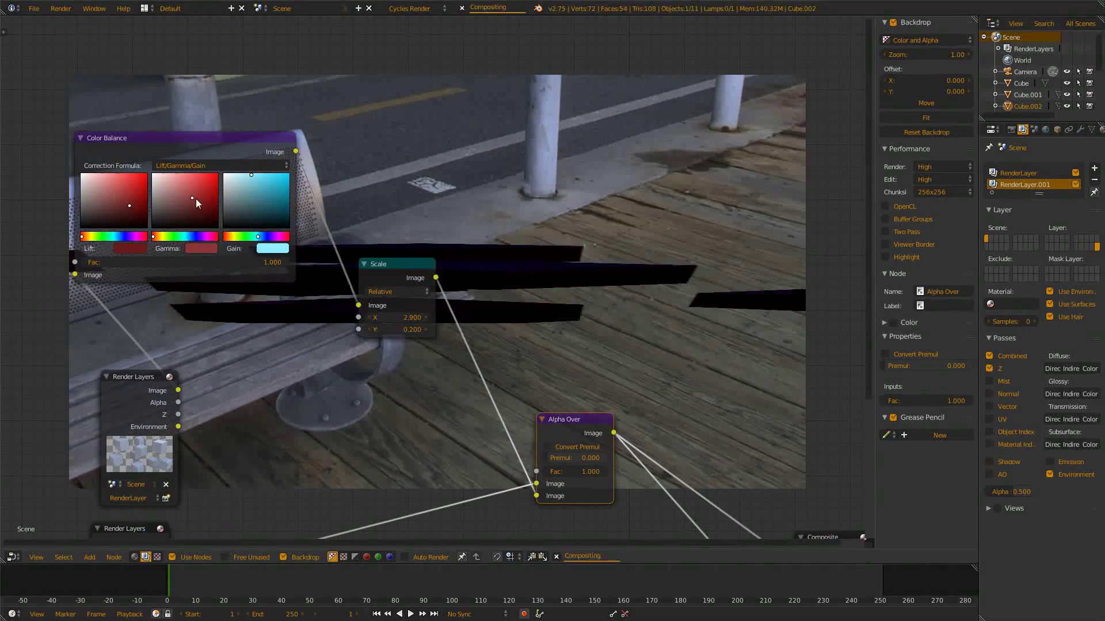
pyautogui.click(260, 201)
pyautogui.click(118, 179)
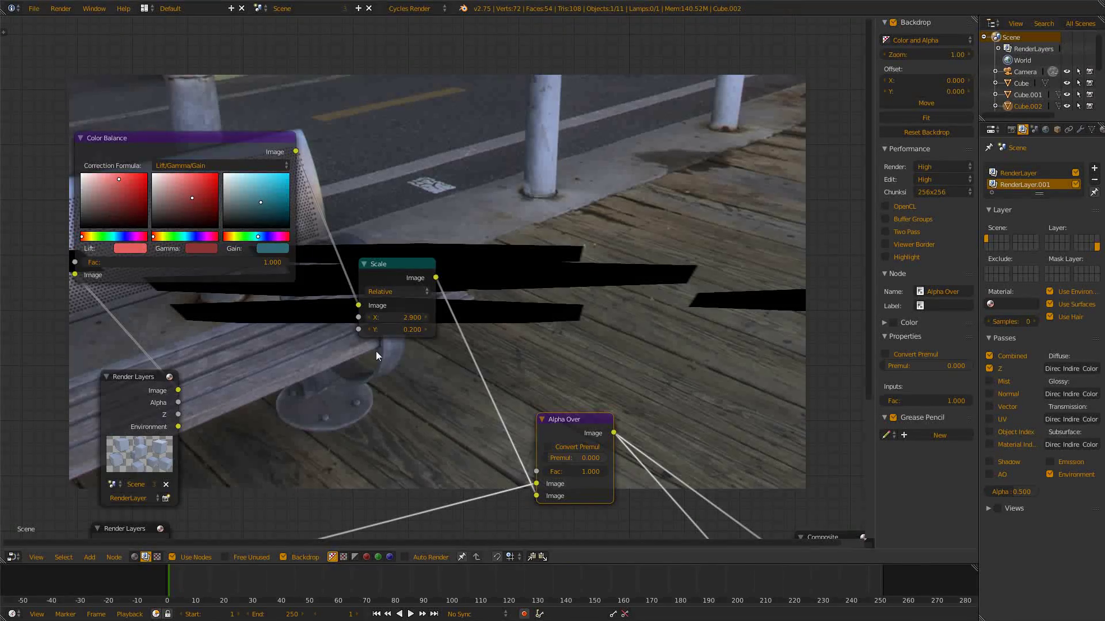
# Step: Set the Scale node's X to 1.1 and Y to 0.5
pyautogui.scroll(2, 376, 351)
pyautogui.click(423, 355)
pyautogui.click(423, 355)
pyautogui.click(423, 356)
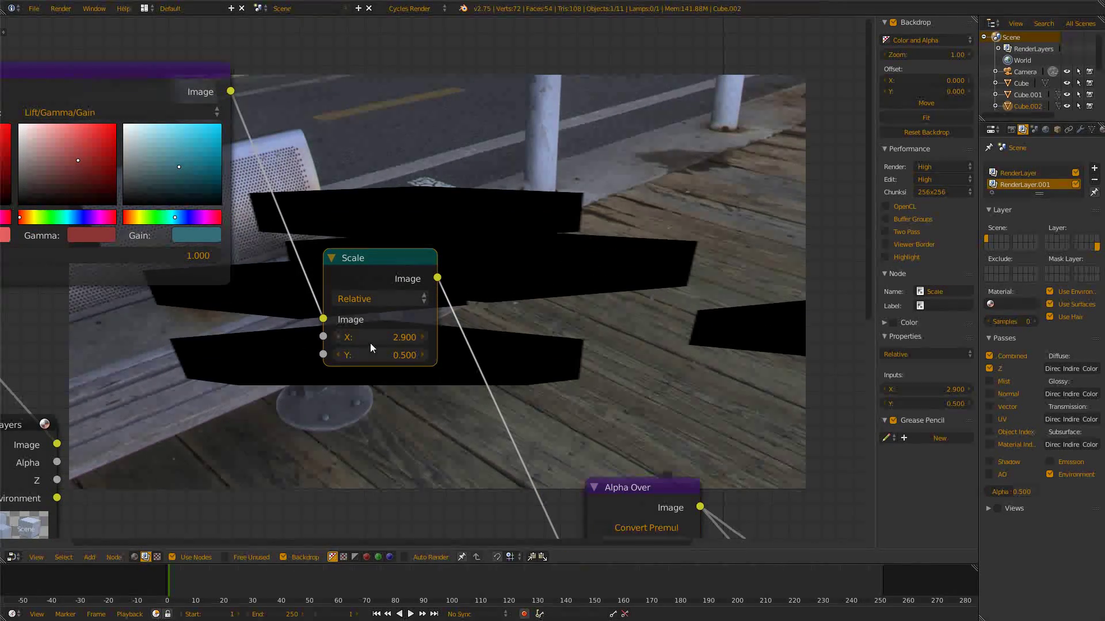
pyautogui.moveTo(379, 337)
pyautogui.mouseDown()
pyautogui.moveTo(440, 337)
pyautogui.moveTo(329, 337)
pyautogui.moveTo(391, 346)
pyautogui.mouseUp()
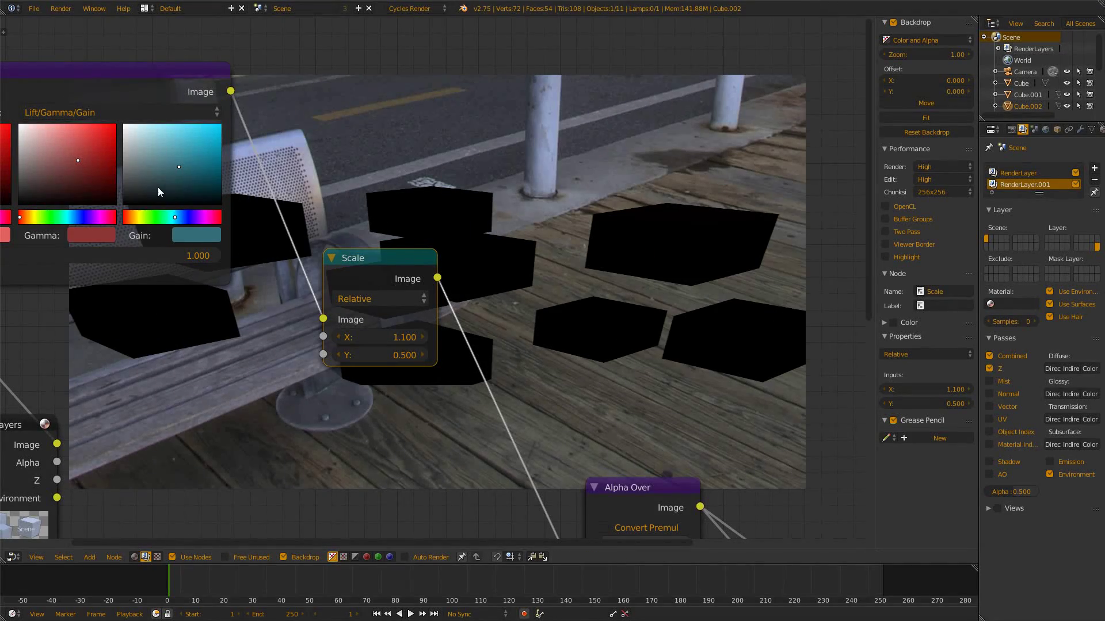
# Step: Set the Color Balance node's Gamma to a lighter red, Gain to white and Lift to a darker red
pyautogui.moveTo(77, 160); pyautogui.dragTo(79, 187)
pyautogui.moveTo(99, 191); pyautogui.dragTo(280, 265, button='middle')
pyautogui.moveTo(259, 261); pyautogui.dragTo(267, 212)
pyautogui.moveTo(368, 232); pyautogui.dragTo(305, 200)
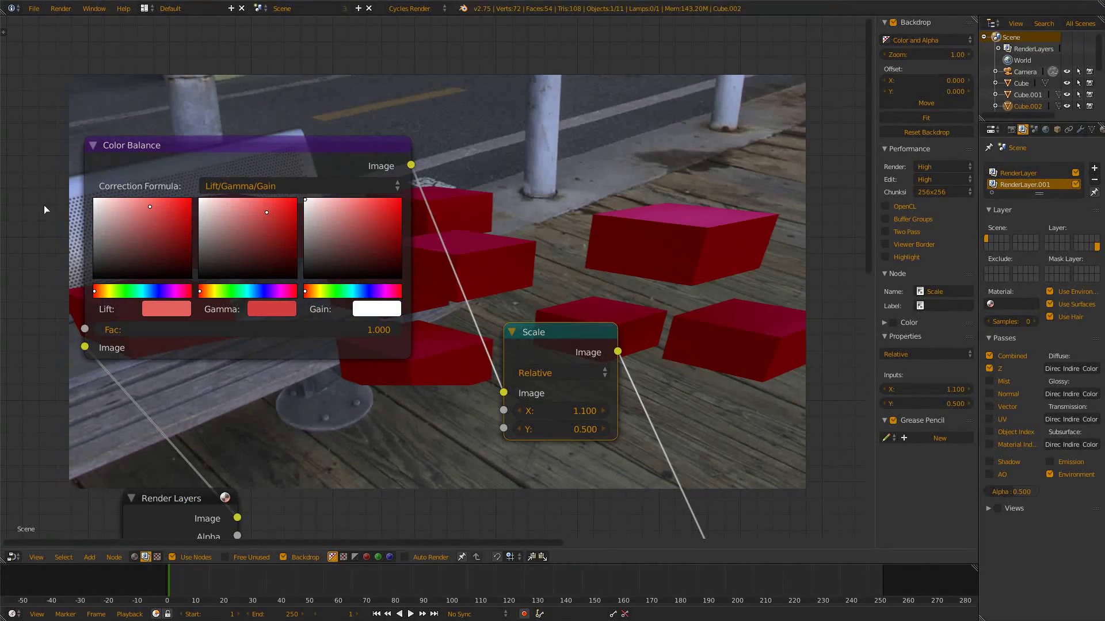
pyautogui.click(174, 228)
# Step: Set the Scale node's Y to 0.6 and look over the composited cubes and node tree
pyautogui.moveTo(584, 406); pyautogui.dragTo(219, 195, button='middle')
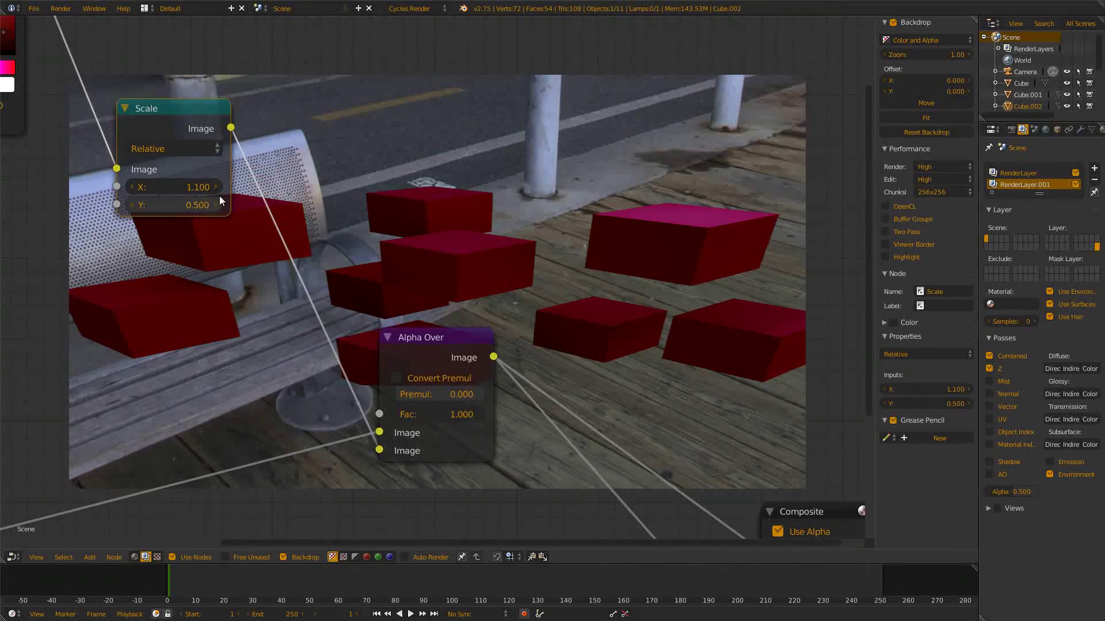
pyautogui.click(220, 197)
pyautogui.scroll(-3, 434, 240)
pyautogui.scroll(-2, 434, 239)
pyautogui.moveTo(434, 239); pyautogui.dragTo(477, 173, button='middle')
pyautogui.scroll(3, 477, 173)
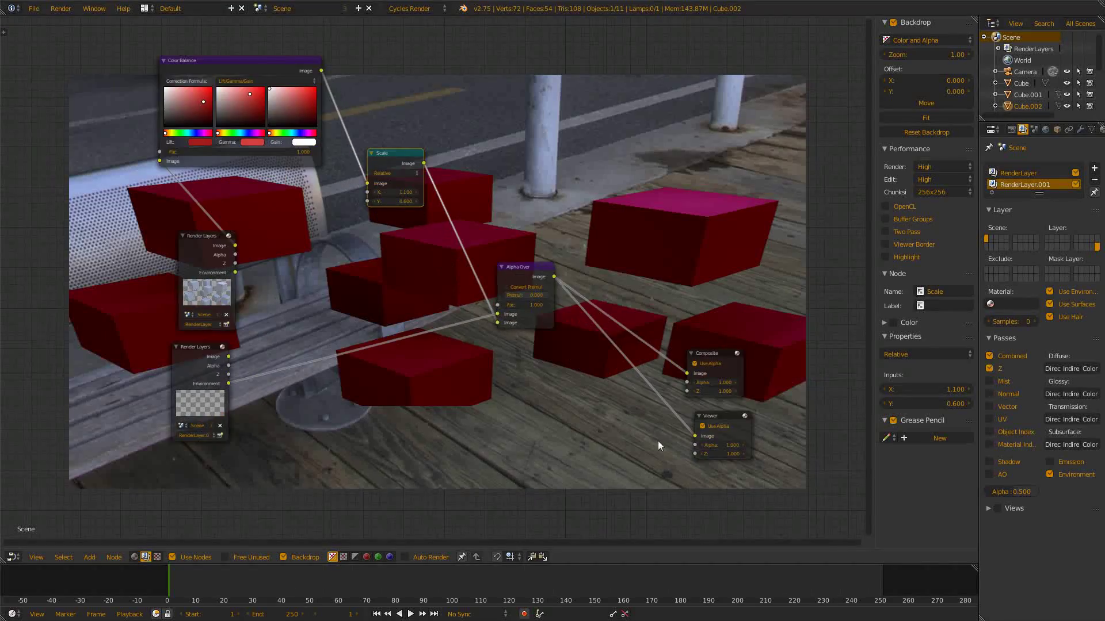
pyautogui.scroll(6, 658, 441)
pyautogui.moveTo(337, 411); pyautogui.dragTo(610, 149, button='middle')
pyautogui.scroll(4, 457, 223)
pyautogui.moveTo(521, 68); pyautogui.dragTo(431, 300, button='middle')
# Step: Duplicate the Color Balance node and insert the copy between the second Render Layers node's Environment output and Alpha Over
pyautogui.scroll(-15, 448, 230)
pyautogui.click(395, 91)
pyautogui.scroll(4, 390, 107)
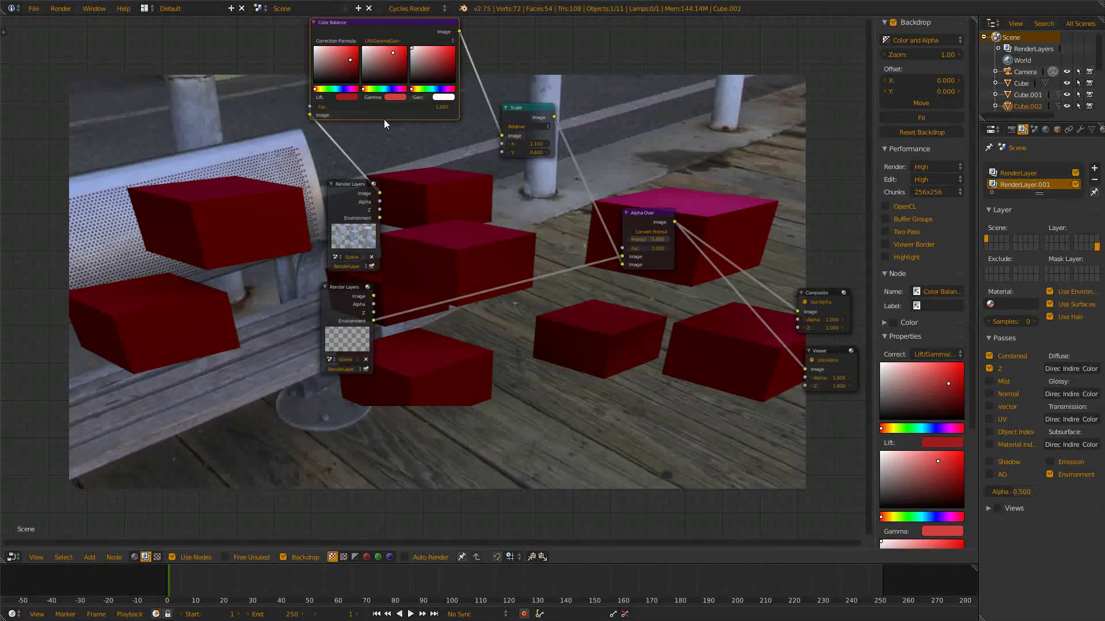
pyautogui.hotkey('shift', 'd')
pyautogui.click(504, 347)
# Step: Set the duplicated Color Balance node's Lift to a greyish pink and its Gamma and Gain to black
pyautogui.scroll(4, 503, 347)
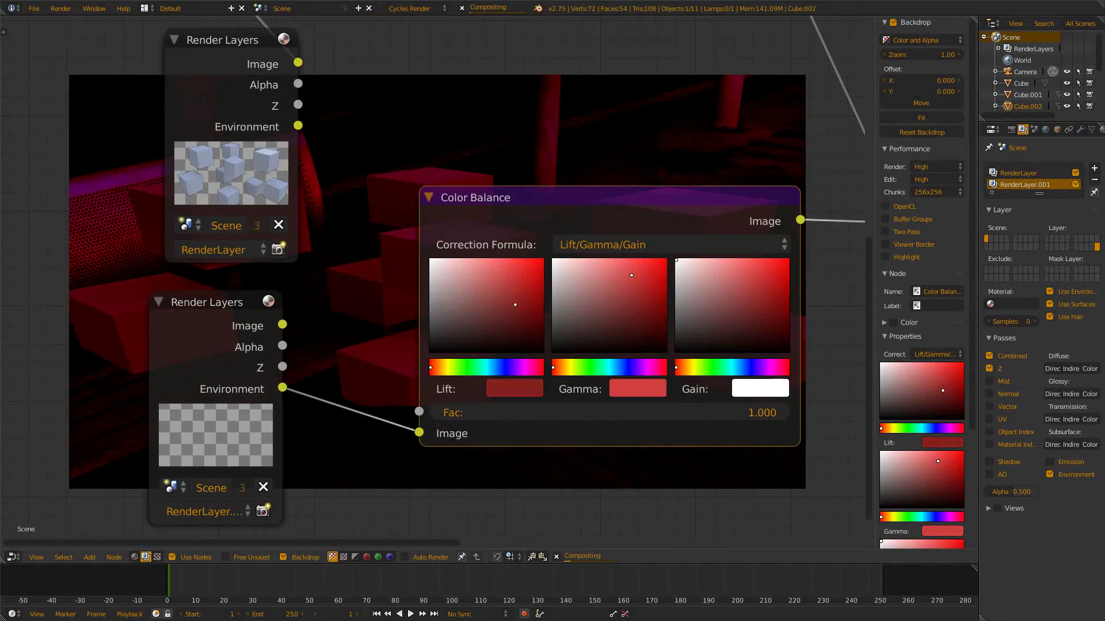
pyautogui.moveTo(515, 305); pyautogui.dragTo(461, 303)
pyautogui.moveTo(771, 322); pyautogui.dragTo(604, 282, button='middle')
pyautogui.moveTo(603, 282); pyautogui.dragTo(509, 221)
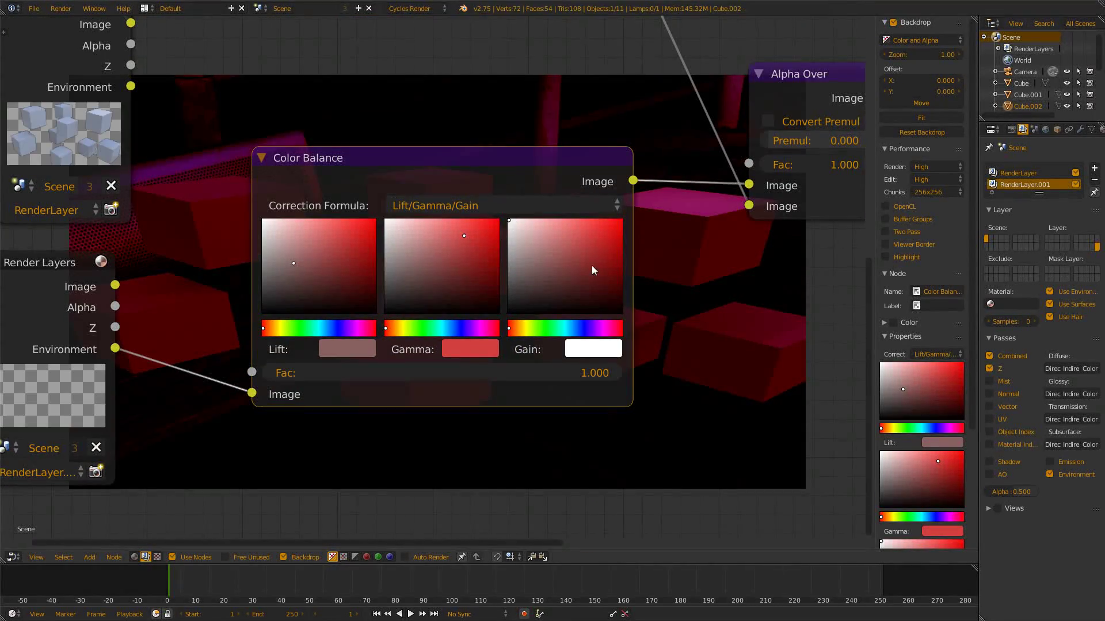
pyautogui.moveTo(592, 266); pyautogui.dragTo(534, 314)
pyautogui.moveTo(464, 253); pyautogui.dragTo(439, 313)
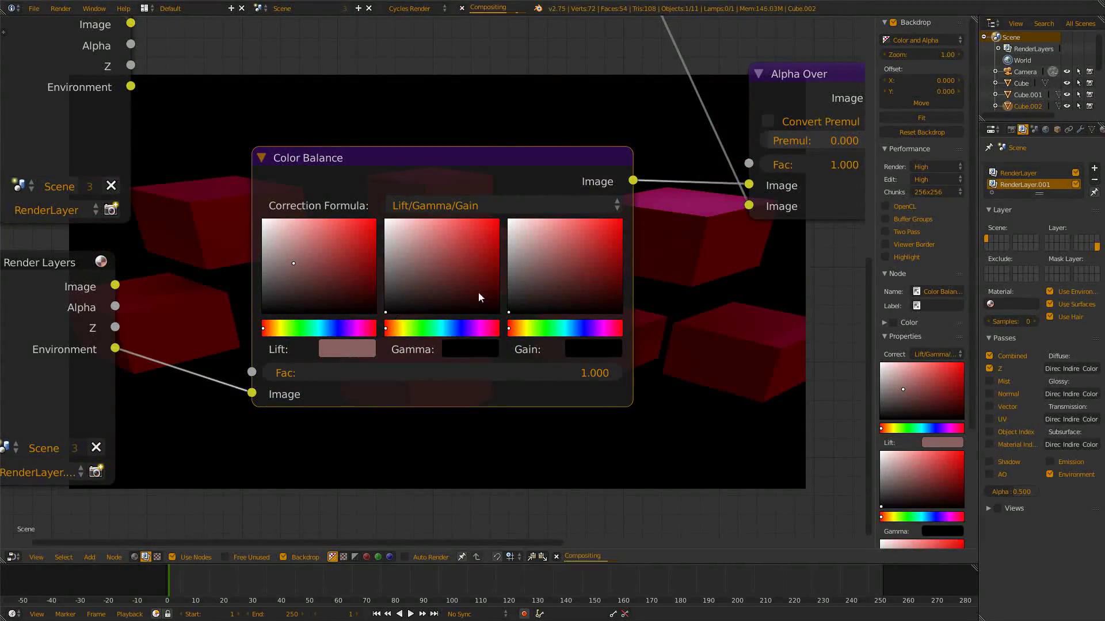
pyautogui.click(464, 205)
pyautogui.click(460, 183)
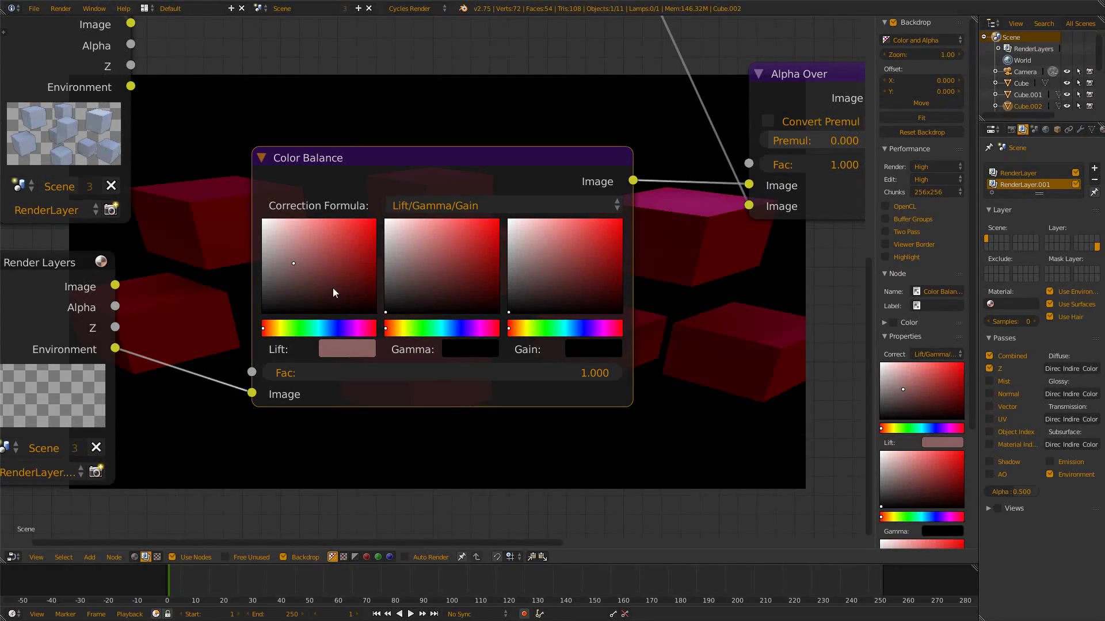
pyautogui.click(348, 350)
pyautogui.rightClick(348, 350)
pyautogui.rightClick(347, 350)
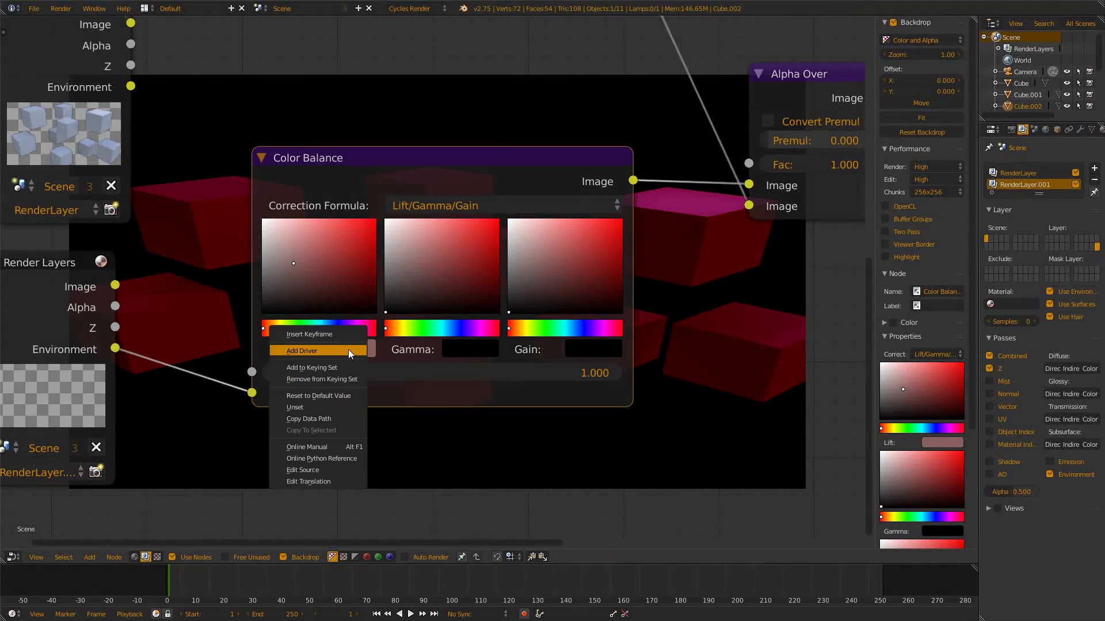
# Step: Set the duplicated Color Balance node's Lift, Gamma and Gain to saturated reds to tint the background
pyautogui.scroll(-5, 353, 106)
pyautogui.moveTo(505, 97); pyautogui.dragTo(296, 18, button='middle')
pyautogui.scroll(1, 100, 204)
pyautogui.scroll(2, 100, 204)
pyautogui.moveTo(187, 159); pyautogui.dragTo(213, 126)
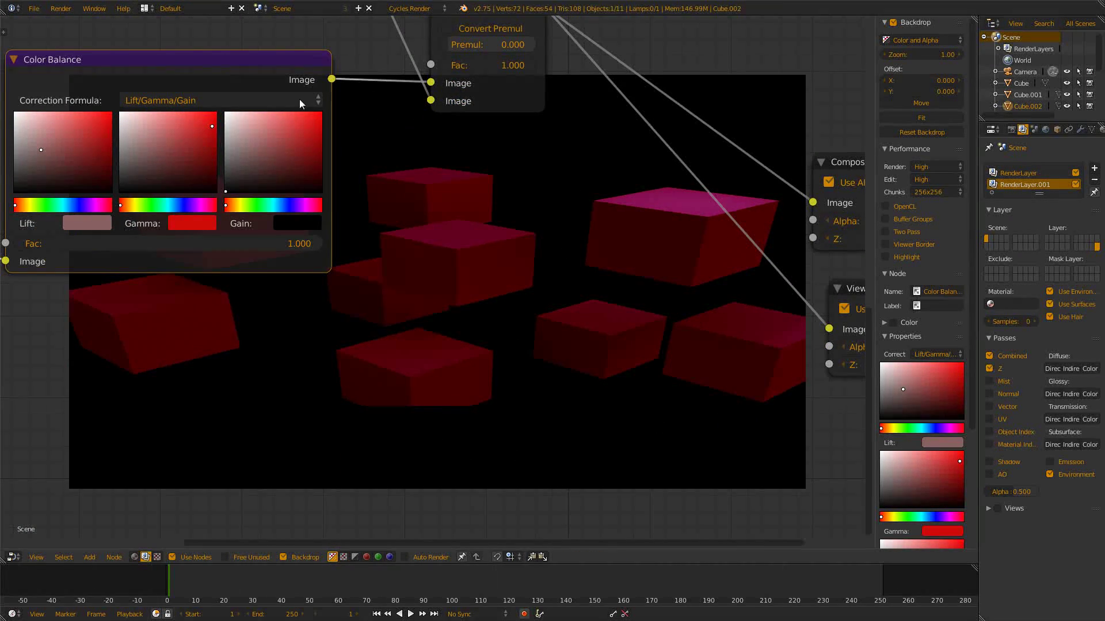
pyautogui.moveTo(287, 167); pyautogui.dragTo(321, 116)
pyautogui.moveTo(41, 141)
pyautogui.mouseDown()
pyautogui.moveTo(110, 140)
pyautogui.moveTo(111, 121)
pyautogui.mouseUp()
pyautogui.moveTo(212, 136); pyautogui.dragTo(202, 132)
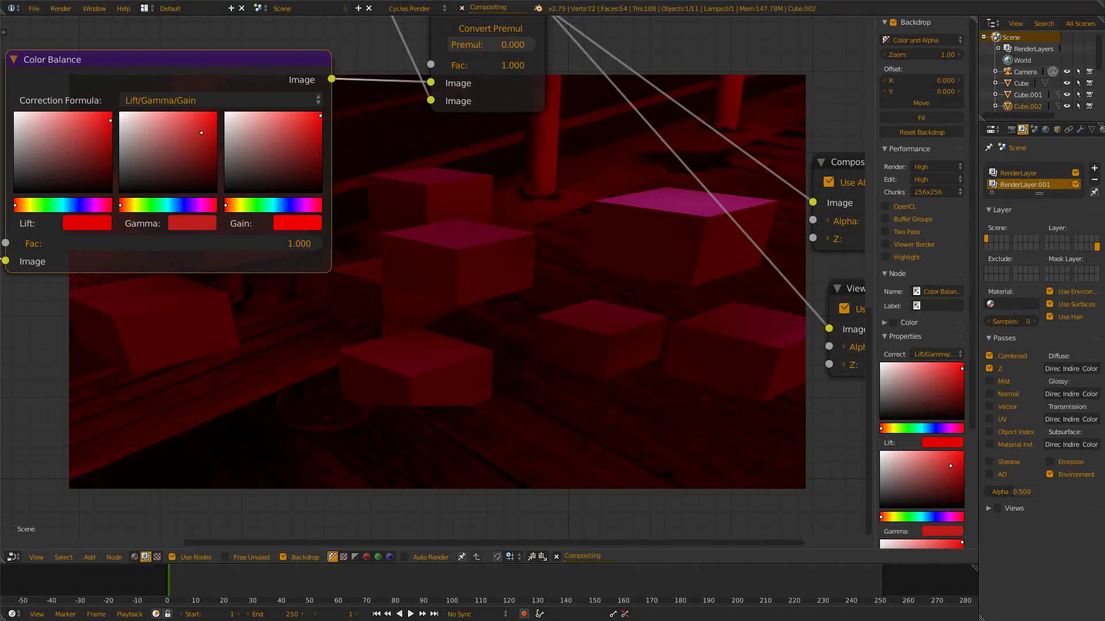
# Step: Review the whole node tree and move the duplicated Color Balance node closer to the second Render Layers node
pyautogui.scroll(-2, 278, 109)
pyautogui.moveTo(599, 126); pyautogui.dragTo(738, 399, button='middle')
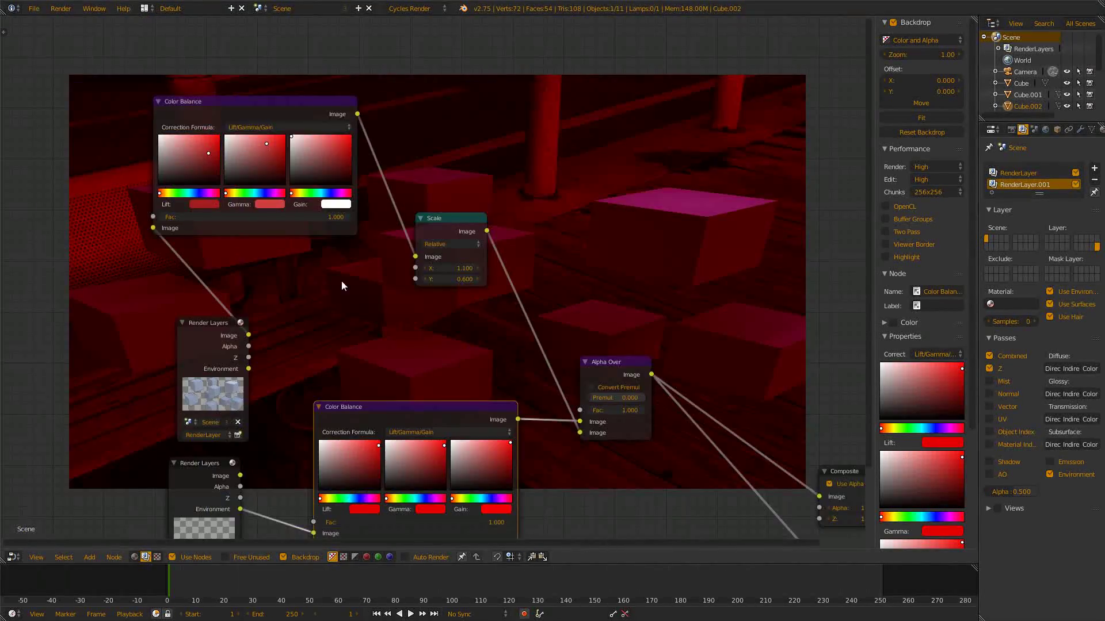
pyautogui.scroll(-3, 341, 282)
pyautogui.moveTo(527, 327); pyautogui.dragTo(283, 153, button='middle')
pyautogui.scroll(4, 324, 114)
pyautogui.scroll(-6, 397, 136)
pyautogui.moveTo(414, 180); pyautogui.dragTo(558, 293, button='middle')
pyautogui.scroll(4, 515, 317)
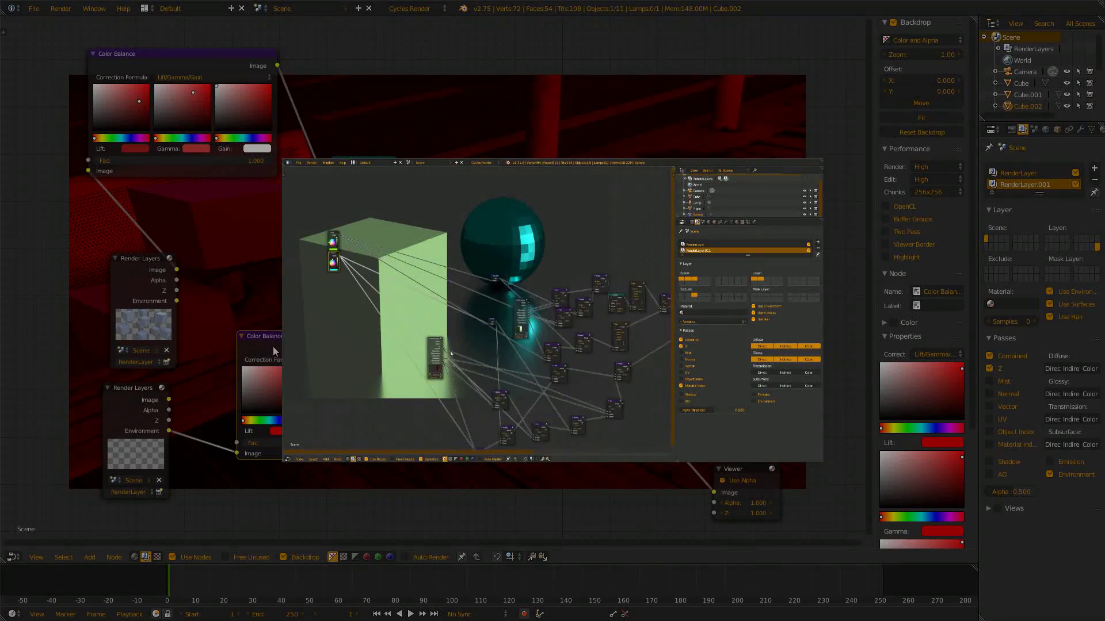
pyautogui.moveTo(284, 348); pyautogui.dragTo(249, 354)
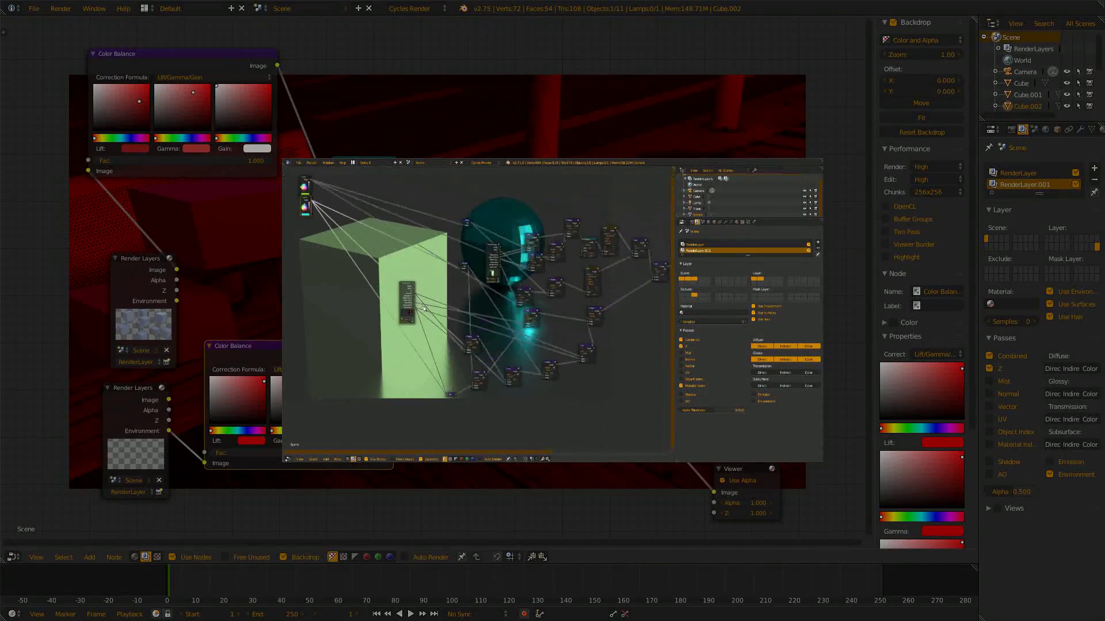